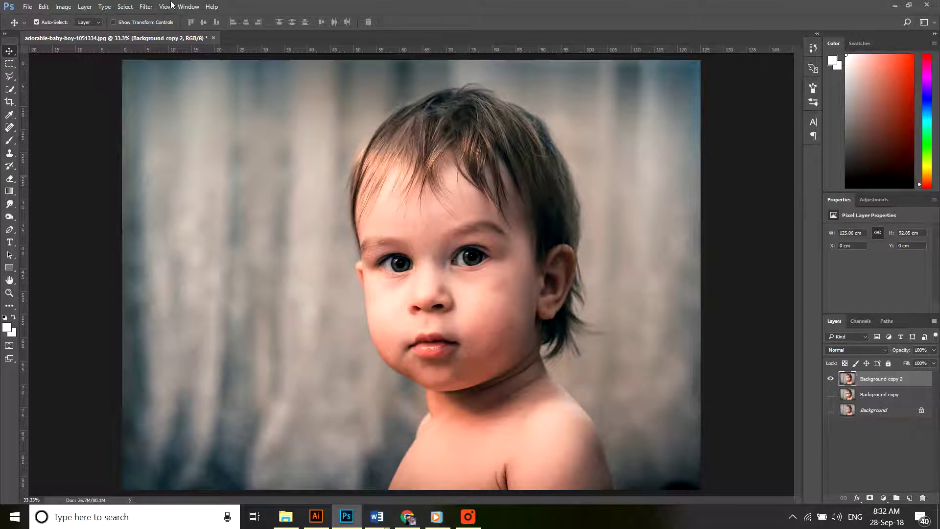
# Step: Open the Camera Raw filter on the Background copy 2 layer and set Contrast to +28
pyautogui.click(178, 77)
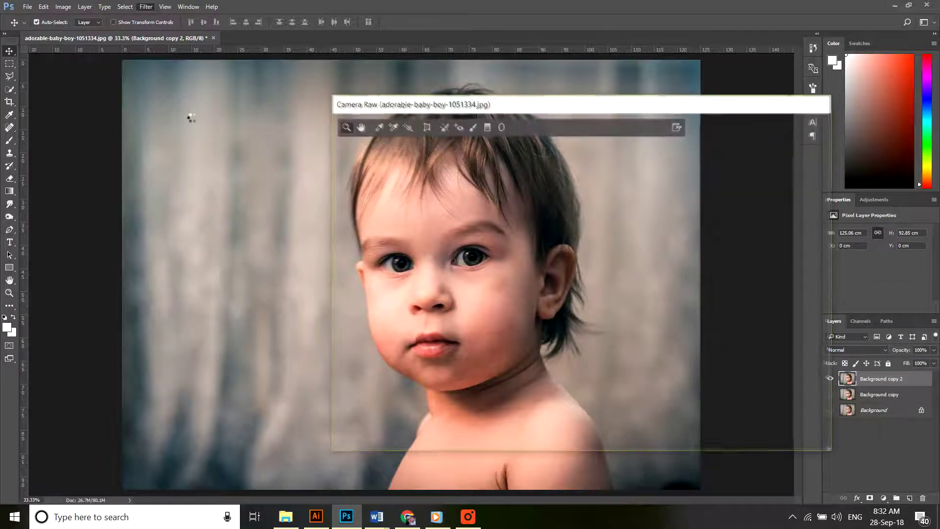
pyautogui.moveTo(482, 112); pyautogui.dragTo(316, 89)
pyautogui.click(340, 218)
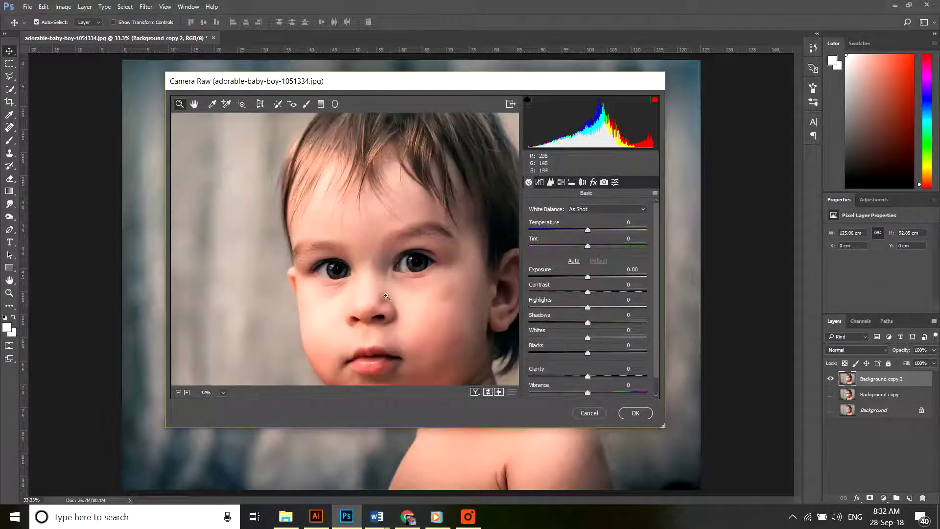
pyautogui.click(430, 335)
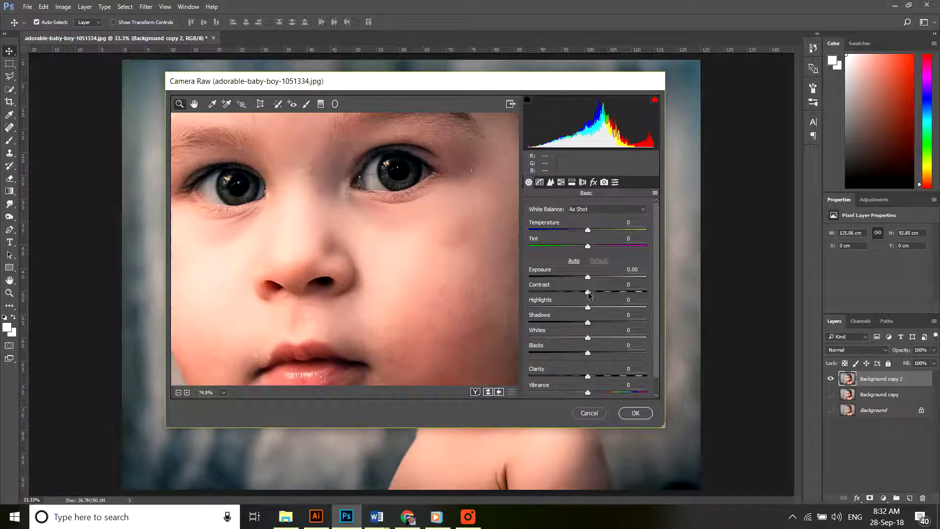
pyautogui.moveTo(589, 295); pyautogui.dragTo(605, 296)
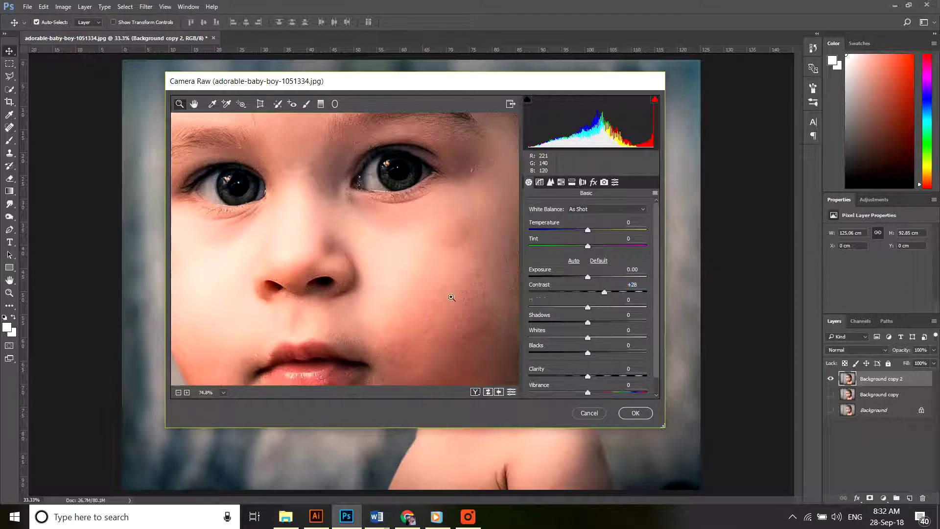
pyautogui.moveTo(451, 298); pyautogui.dragTo(431, 288)
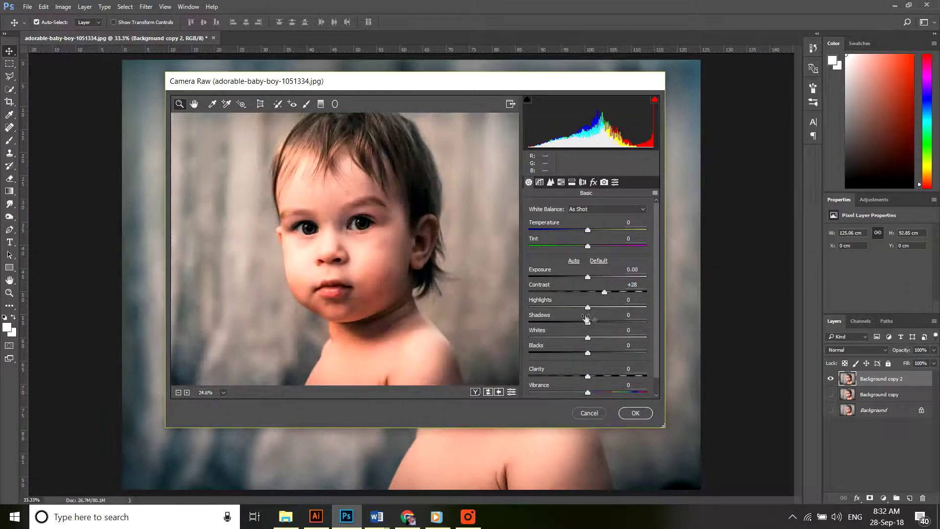
# Step: Set Highlights to -5, Shadows to -3, Clarity to +19 and Vibrance to +28
pyautogui.moveTo(582, 312); pyautogui.dragTo(573, 312)
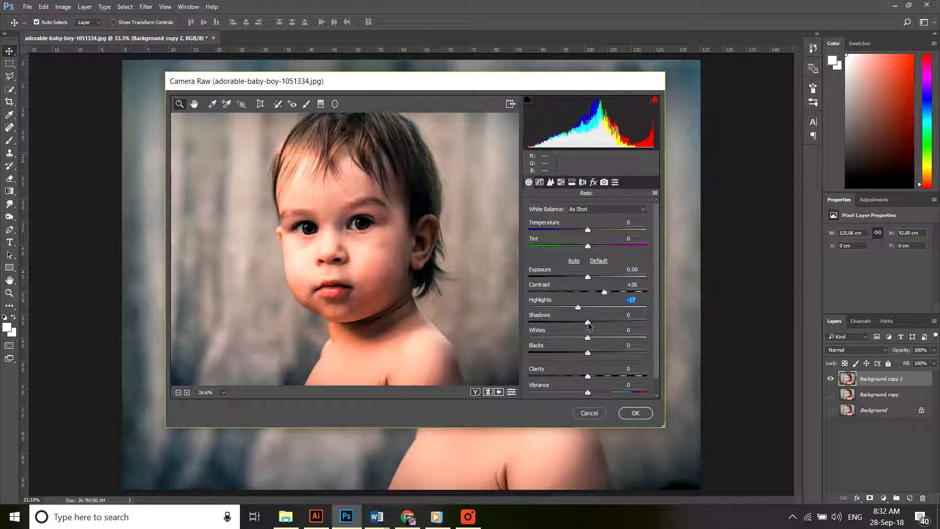
pyautogui.moveTo(589, 327); pyautogui.dragTo(586, 309)
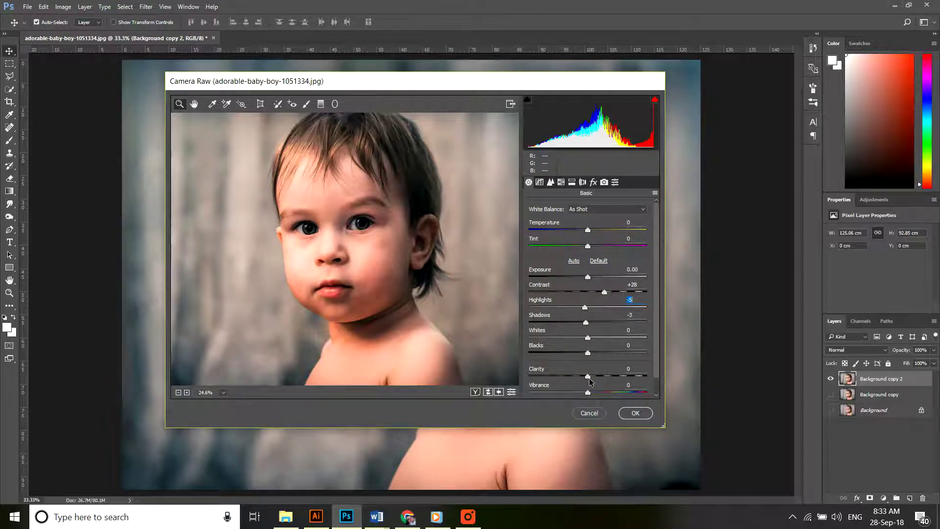
pyautogui.moveTo(591, 382); pyautogui.dragTo(602, 381)
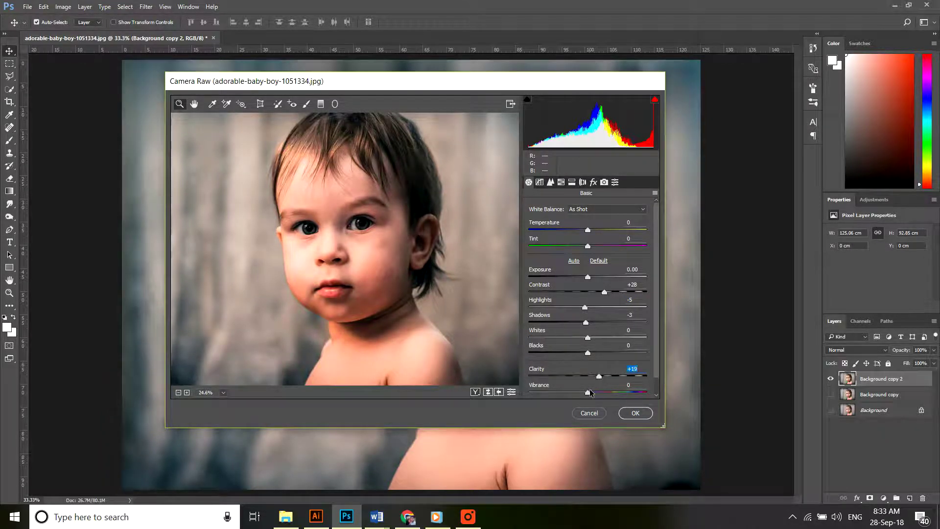
pyautogui.moveTo(589, 395); pyautogui.dragTo(606, 394)
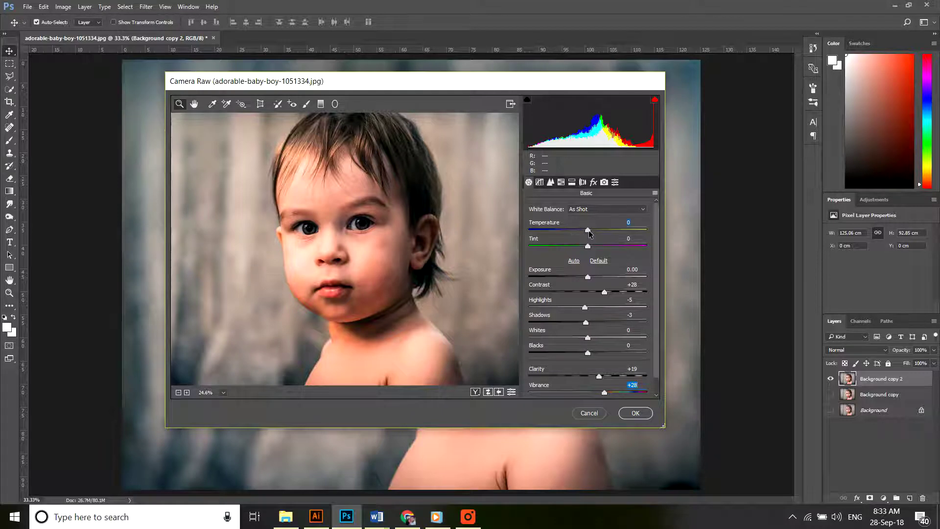
# Step: Set the Temperature to -1 and apply the Camera Raw adjustments to the layer
pyautogui.moveTo(586, 233); pyautogui.dragTo(590, 235)
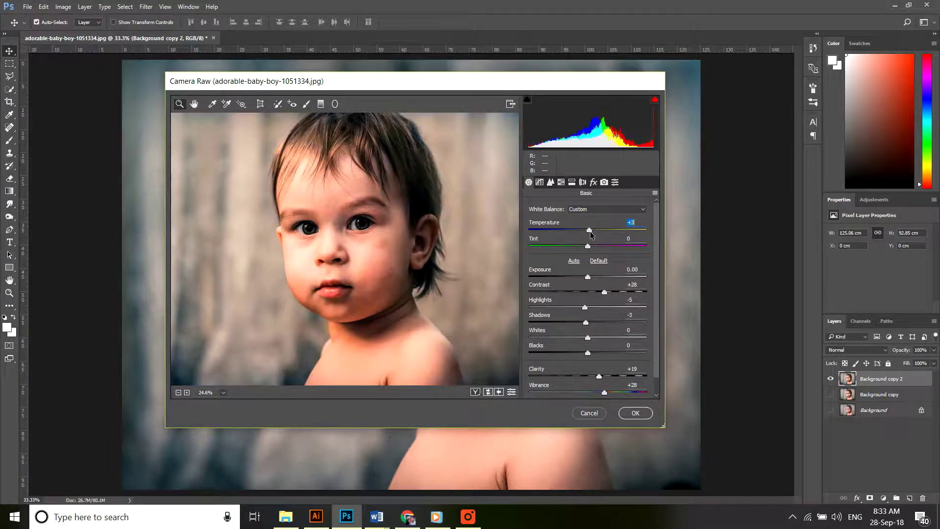
pyautogui.moveTo(588, 236); pyautogui.dragTo(590, 237)
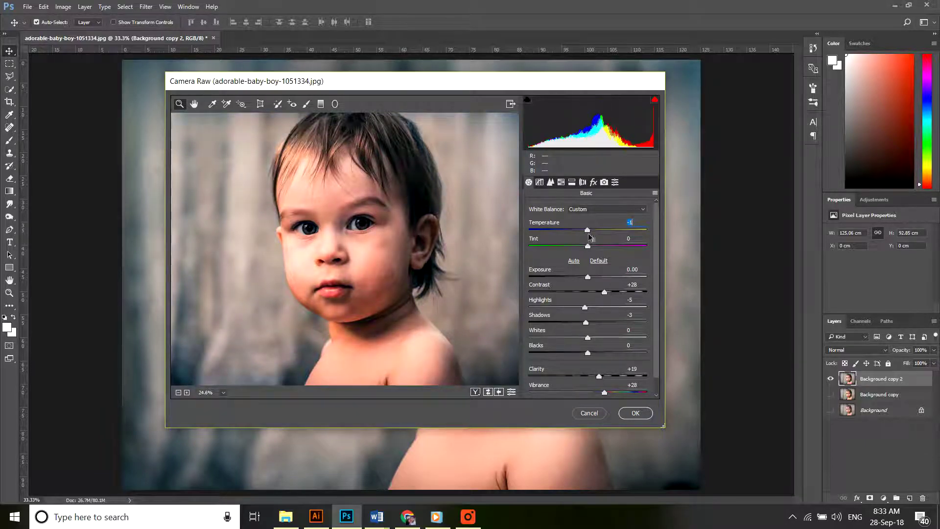
pyautogui.click(648, 416)
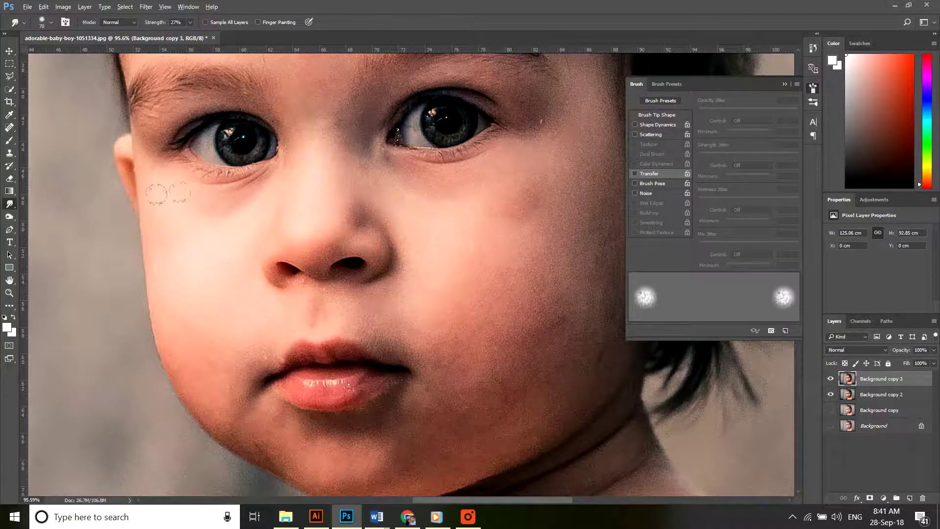
# Step: Smudge the left-hand cheek and mouth corner smooth on Background copy 3 at 27% strength, turning on the brush's Transfer option
pyautogui.scroll(3, 168, 189)
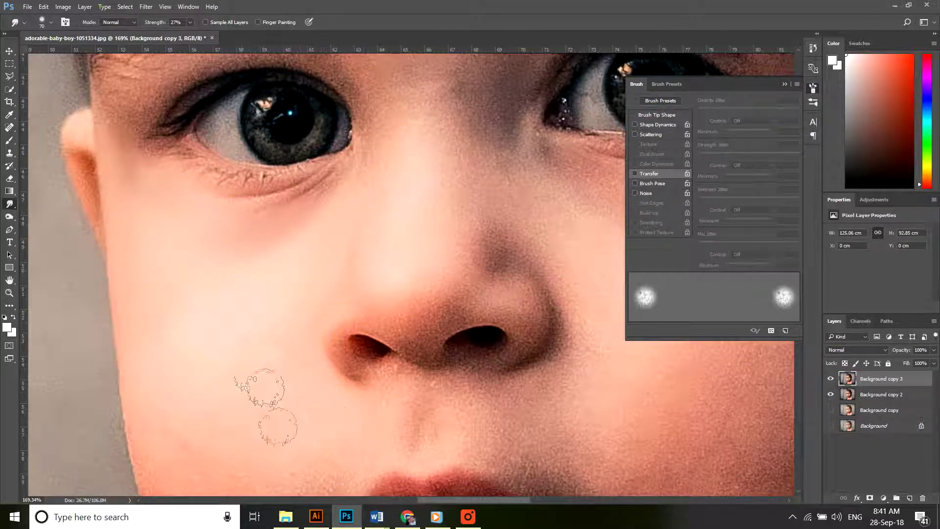
pyautogui.scroll(-5, 142, 252)
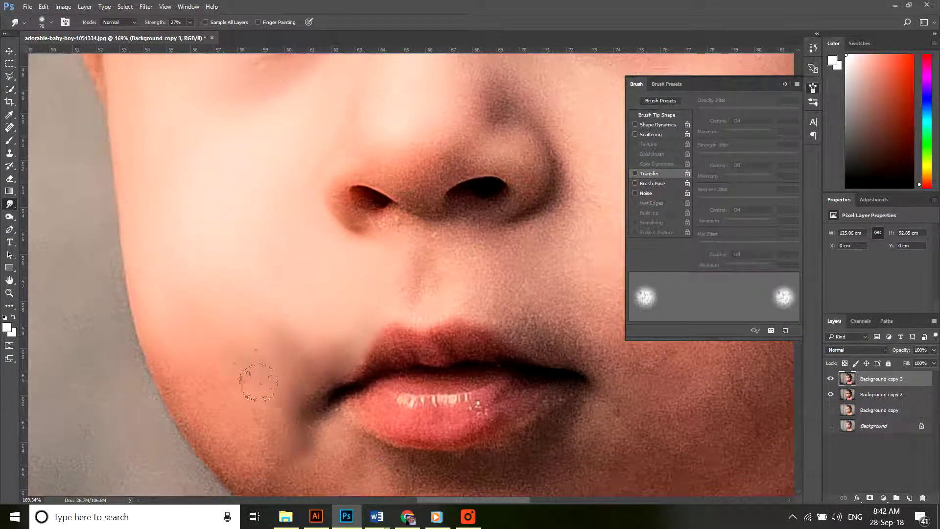
pyautogui.click(635, 174)
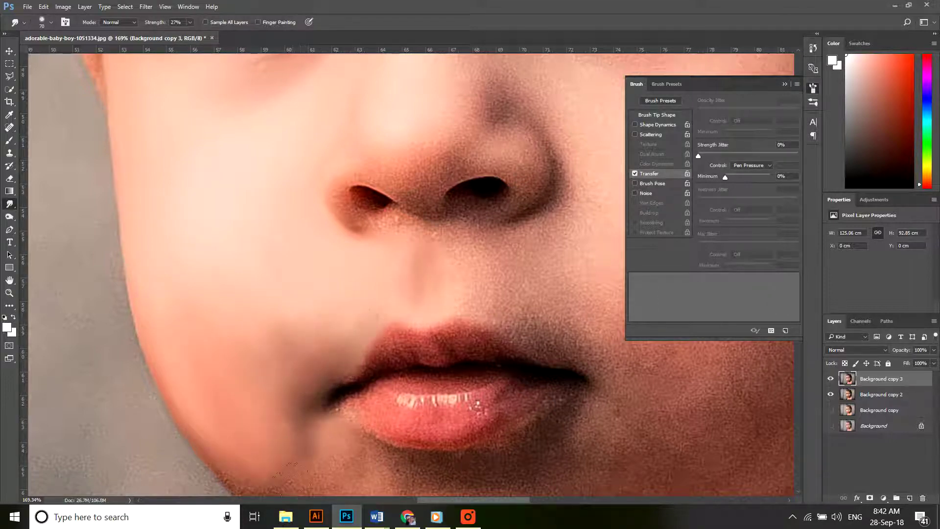
pyautogui.moveTo(293, 403); pyautogui.dragTo(220, 282)
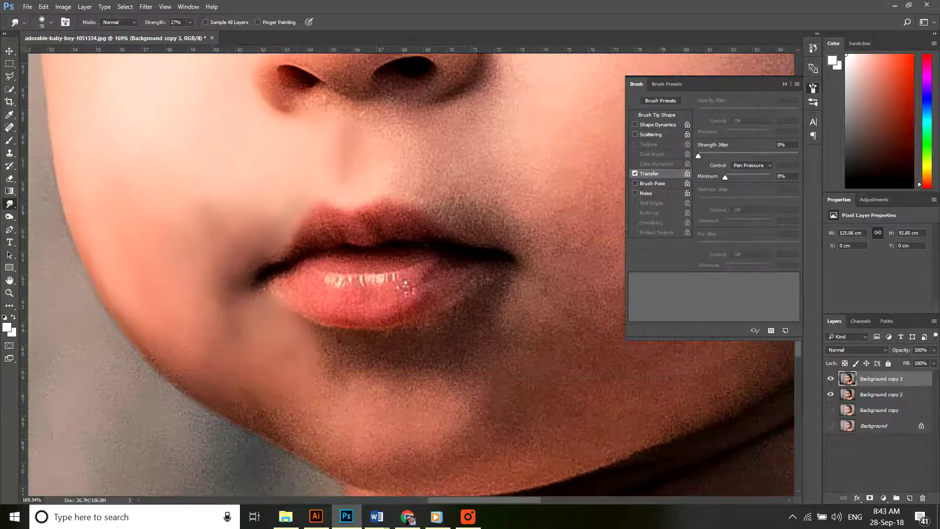
# Step: Smudge the grainy skin of the chin and the area below the lips smooth
pyautogui.moveTo(396, 445)
pyautogui.mouseDown()
pyautogui.moveTo(330, 421)
pyautogui.moveTo(386, 450)
pyautogui.moveTo(394, 429)
pyautogui.moveTo(348, 365)
pyautogui.moveTo(305, 350)
pyautogui.mouseUp()
pyautogui.moveTo(398, 391)
pyautogui.mouseDown()
pyautogui.moveTo(432, 351)
pyautogui.moveTo(483, 410)
pyautogui.moveTo(438, 347)
pyautogui.moveTo(263, 314)
pyautogui.mouseUp()
pyautogui.moveTo(313, 397)
pyautogui.mouseDown()
pyautogui.moveTo(254, 474)
pyautogui.moveTo(388, 445)
pyautogui.moveTo(305, 450)
pyautogui.moveTo(351, 302)
pyautogui.moveTo(346, 320)
pyautogui.moveTo(423, 284)
pyautogui.moveTo(322, 343)
pyautogui.moveTo(413, 364)
pyautogui.moveTo(333, 408)
pyautogui.moveTo(329, 422)
pyautogui.moveTo(449, 314)
pyautogui.moveTo(361, 318)
pyautogui.moveTo(392, 356)
pyautogui.moveTo(482, 421)
pyautogui.moveTo(293, 473)
pyautogui.moveTo(542, 331)
pyautogui.moveTo(427, 382)
pyautogui.moveTo(475, 294)
pyautogui.moveTo(438, 236)
pyautogui.moveTo(208, 145)
pyautogui.moveTo(158, 103)
pyautogui.moveTo(219, 97)
pyautogui.moveTo(269, 198)
pyautogui.mouseUp()
# Step: Reduce the smudge brush to 50 and smooth the skin between the nose and the upper lip, turning Transfer off
pyautogui.press('[')
pyautogui.press('[')
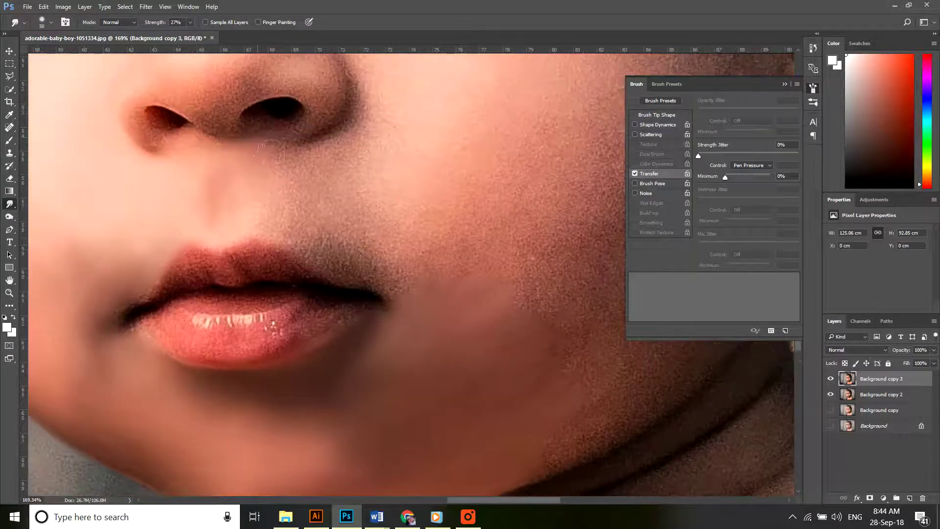
pyautogui.moveTo(370, 228)
pyautogui.mouseDown()
pyautogui.moveTo(352, 184)
pyautogui.moveTo(303, 213)
pyautogui.mouseUp()
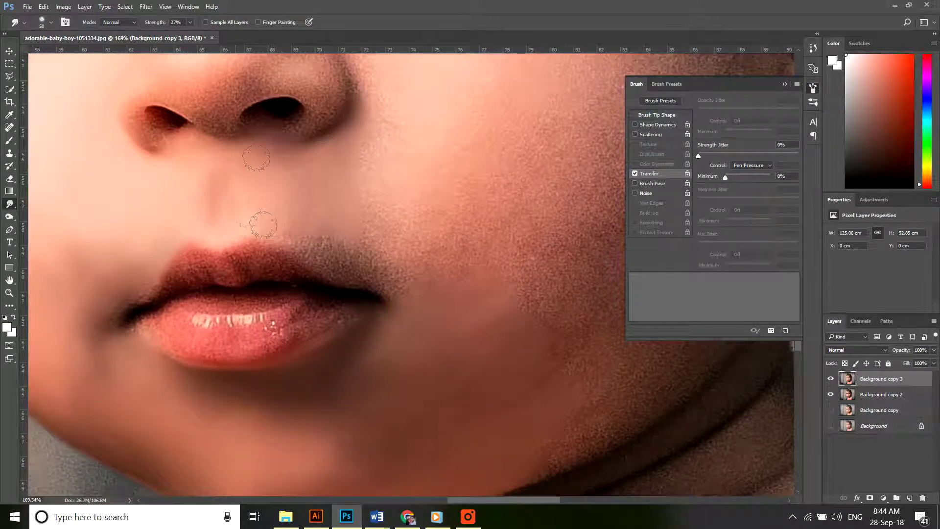
pyautogui.click(635, 174)
pyautogui.moveTo(380, 152)
pyautogui.mouseDown()
pyautogui.moveTo(313, 249)
pyautogui.moveTo(365, 292)
pyautogui.moveTo(408, 285)
pyautogui.moveTo(407, 267)
pyautogui.moveTo(409, 336)
pyautogui.moveTo(398, 296)
pyautogui.mouseUp()
# Step: Smudge the upper and lower lips and their edges smooth, adjusting the brush size, and turn Transfer back on
pyautogui.moveTo(122, 324); pyautogui.dragTo(122, 336)
pyautogui.moveTo(138, 304); pyautogui.dragTo(185, 247)
pyautogui.moveTo(143, 324)
pyautogui.mouseDown()
pyautogui.moveTo(200, 362)
pyautogui.moveTo(147, 325)
pyautogui.moveTo(290, 317)
pyautogui.moveTo(294, 338)
pyautogui.moveTo(348, 315)
pyautogui.moveTo(315, 330)
pyautogui.moveTo(211, 318)
pyautogui.moveTo(293, 305)
pyautogui.moveTo(187, 297)
pyautogui.moveTo(156, 309)
pyautogui.moveTo(219, 265)
pyautogui.moveTo(215, 273)
pyautogui.moveTo(273, 267)
pyautogui.moveTo(293, 276)
pyautogui.mouseUp()
pyautogui.press('[')
pyautogui.press('[')
pyautogui.press(']')
pyautogui.press(']')
pyautogui.press(']')
pyautogui.moveTo(188, 242); pyautogui.dragTo(155, 260)
pyautogui.moveTo(291, 235); pyautogui.dragTo(345, 262)
pyautogui.click(635, 173)
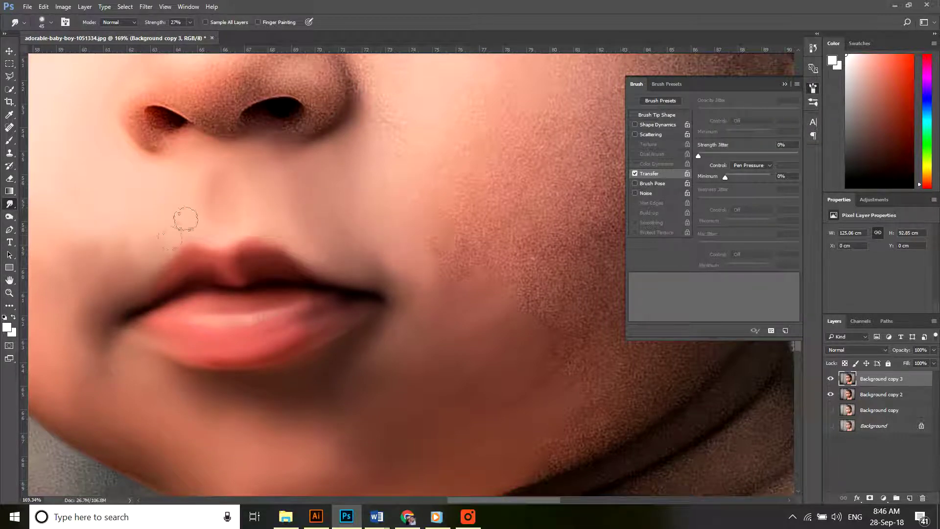
# Step: Enlarge the smudge brush to 125 and smooth the skin of the right-hand cheek and jaw
pyautogui.scroll(-7, 368, 169)
pyautogui.scroll(3, 501, 259)
pyautogui.moveTo(501, 260); pyautogui.dragTo(393, 288)
pyautogui.press(']')
pyautogui.press(']')
pyautogui.press(']')
pyautogui.press(']')
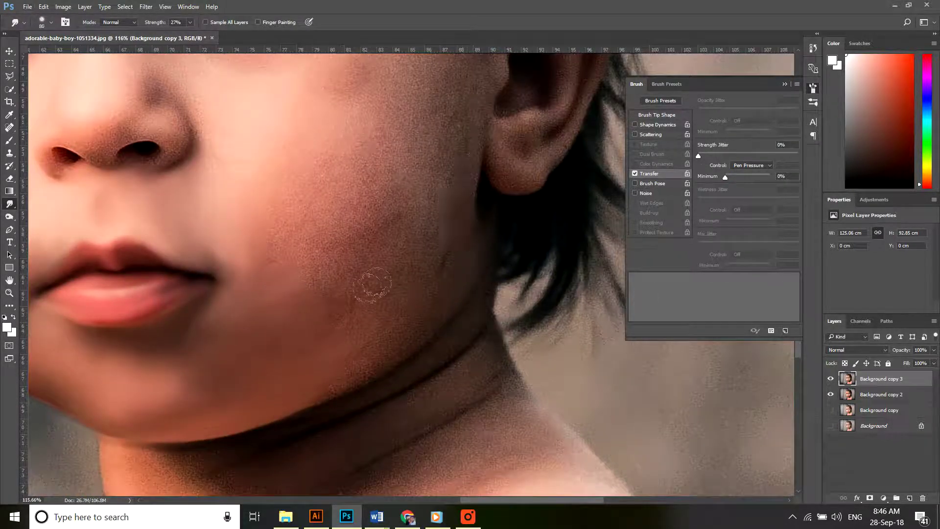
pyautogui.press(']')
pyautogui.press(']')
pyautogui.press(']')
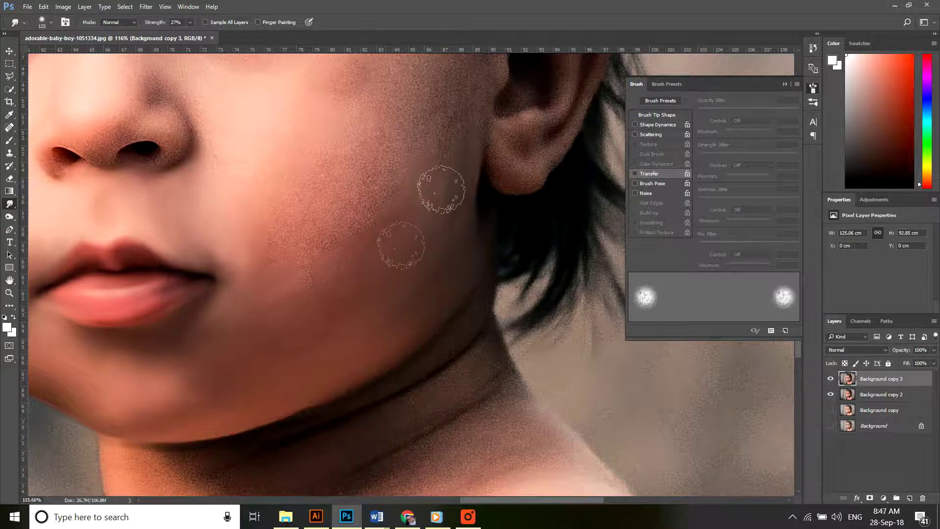
pyautogui.moveTo(273, 295)
pyautogui.mouseDown()
pyautogui.moveTo(350, 183)
pyautogui.moveTo(298, 132)
pyautogui.moveTo(272, 253)
pyautogui.moveTo(416, 226)
pyautogui.mouseUp()
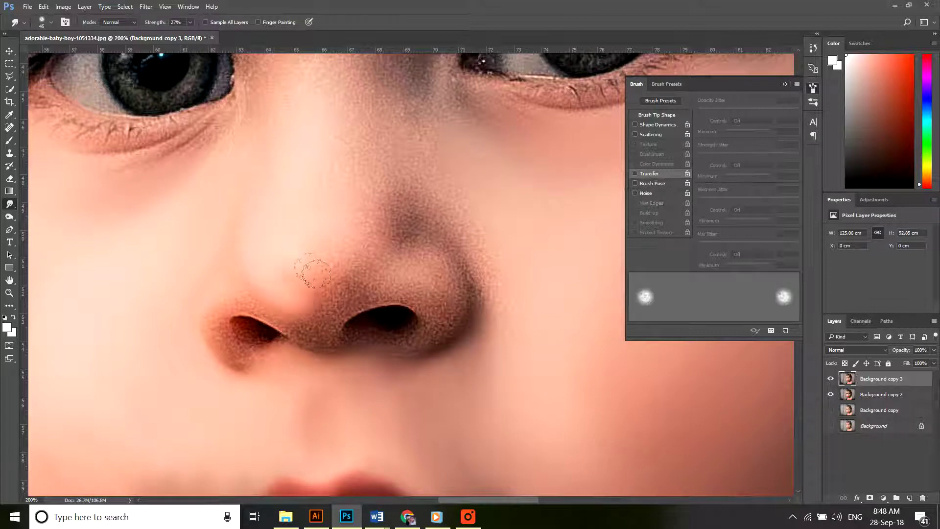
# Step: Smudge the tip, bridge and side of the nose smooth with a size 45 brush
pyautogui.moveTo(316, 273)
pyautogui.mouseDown()
pyautogui.moveTo(355, 274)
pyautogui.moveTo(368, 203)
pyautogui.moveTo(385, 208)
pyautogui.mouseUp()
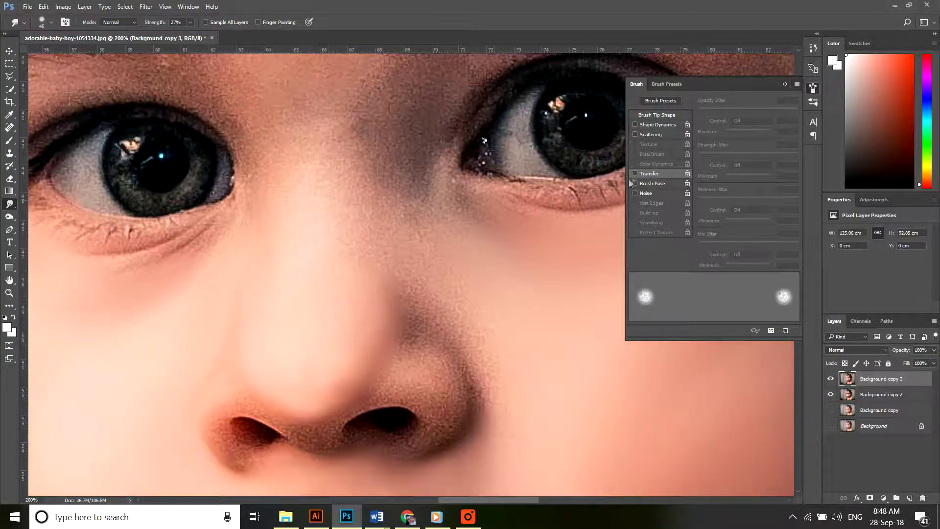
pyautogui.click(635, 174)
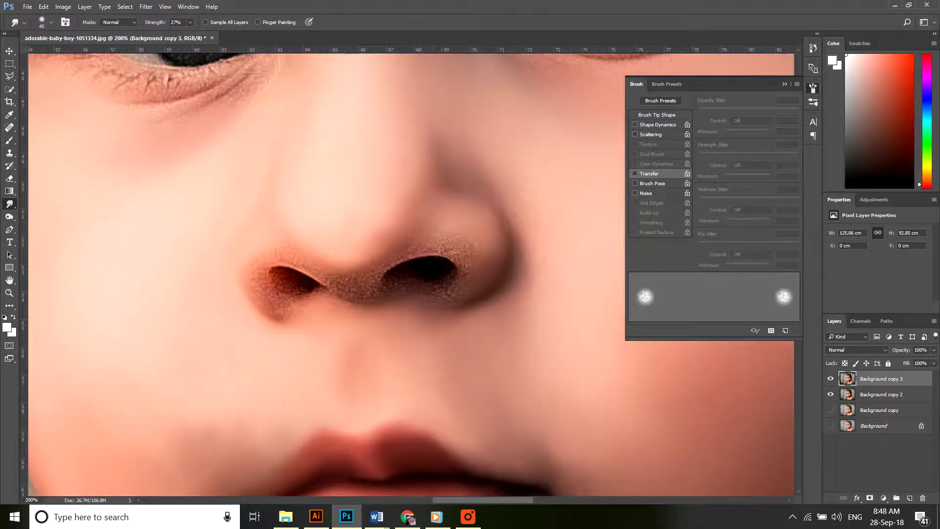
# Step: Smudge the nostrils, their rims and the skin between them smooth, varying the brush size down to 15
pyautogui.moveTo(445, 245)
pyautogui.mouseDown()
pyautogui.moveTo(463, 298)
pyautogui.moveTo(494, 231)
pyautogui.moveTo(491, 282)
pyautogui.moveTo(362, 292)
pyautogui.moveTo(330, 321)
pyautogui.moveTo(262, 289)
pyautogui.moveTo(318, 279)
pyautogui.mouseUp()
pyautogui.press('[')
pyautogui.press('[')
pyautogui.press('[')
pyautogui.press('[')
pyautogui.press(']')
pyautogui.press(']')
pyautogui.press(']')
pyautogui.press(']')
pyautogui.press('[')
pyautogui.press('[')
pyautogui.moveTo(325, 313); pyautogui.dragTo(294, 316)
pyautogui.moveTo(290, 253)
pyautogui.mouseDown()
pyautogui.moveTo(278, 245)
pyautogui.moveTo(292, 245)
pyautogui.moveTo(263, 269)
pyautogui.moveTo(304, 311)
pyautogui.moveTo(327, 302)
pyautogui.mouseUp()
pyautogui.press('[')
pyautogui.press('[')
pyautogui.press('[')
pyautogui.press('[')
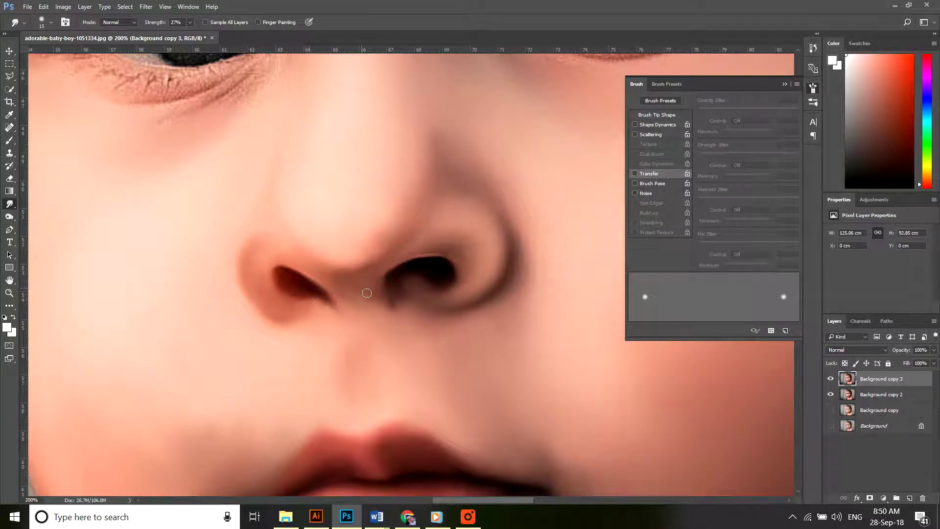
# Step: Enlarge the smudge brush to 35 and smooth the lower eyelid and lashes of the left-hand eye
pyautogui.press(']')
pyautogui.press(']')
pyautogui.press(']')
pyautogui.press(']')
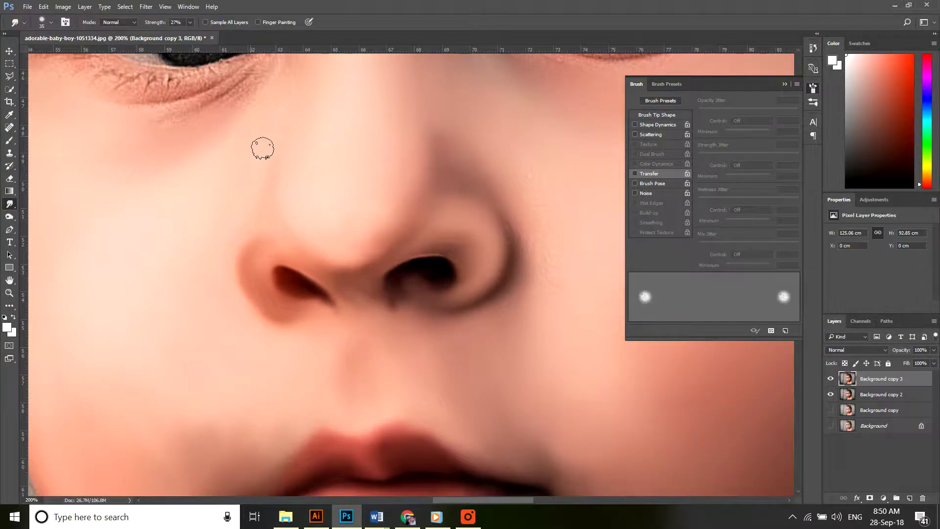
pyautogui.scroll(-10, 294, 244)
pyautogui.scroll(12, 282, 323)
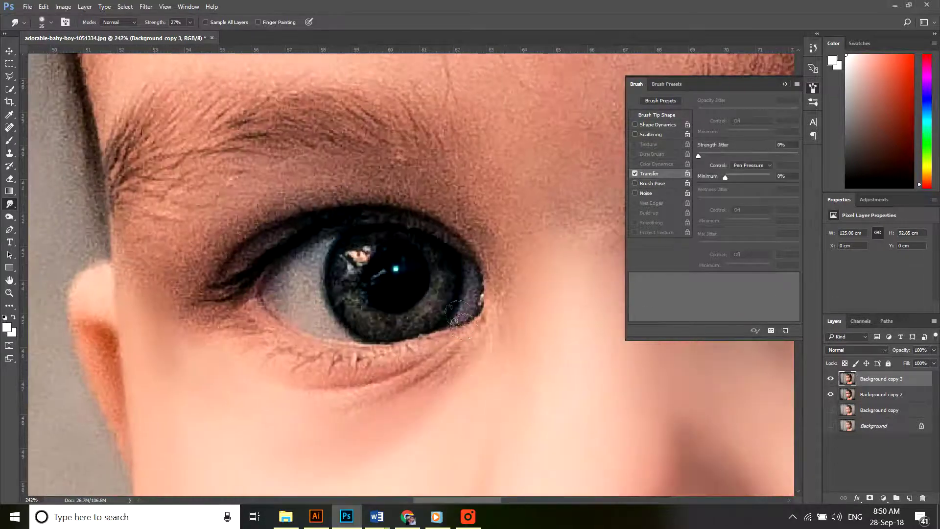
pyautogui.moveTo(448, 370); pyautogui.dragTo(357, 364)
pyautogui.moveTo(258, 324)
pyautogui.mouseDown()
pyautogui.moveTo(378, 384)
pyautogui.moveTo(407, 382)
pyautogui.moveTo(268, 363)
pyautogui.moveTo(319, 357)
pyautogui.moveTo(233, 372)
pyautogui.moveTo(358, 415)
pyautogui.mouseUp()
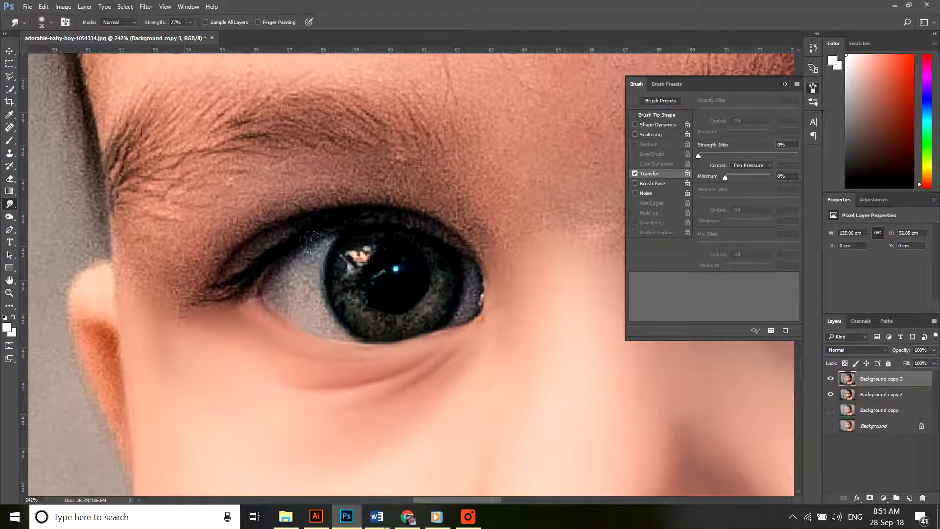
# Step: Smudge the upper eyelid and outer corner skin of the left-hand eye smooth, enlarging the brush to 40
pyautogui.moveTo(266, 282)
pyautogui.mouseDown()
pyautogui.moveTo(221, 294)
pyautogui.moveTo(256, 273)
pyautogui.mouseUp()
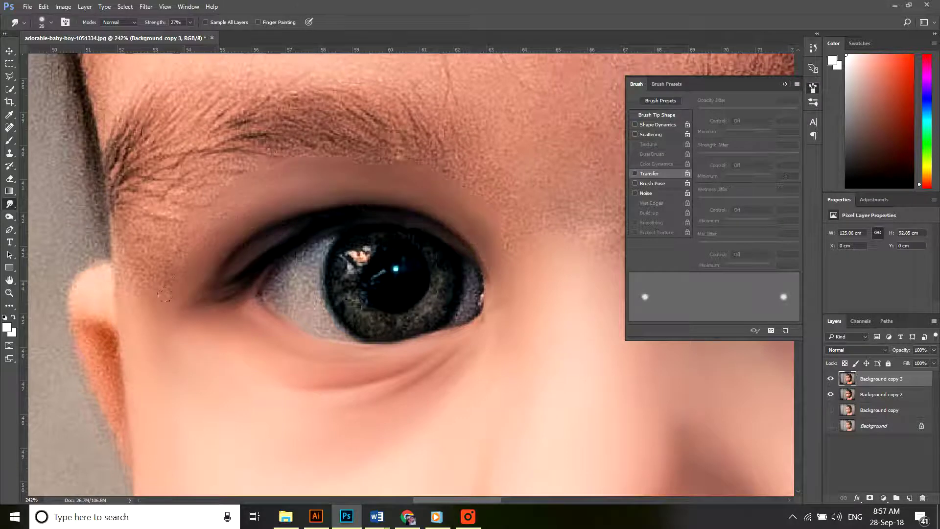
pyautogui.press(']')
pyautogui.press(']')
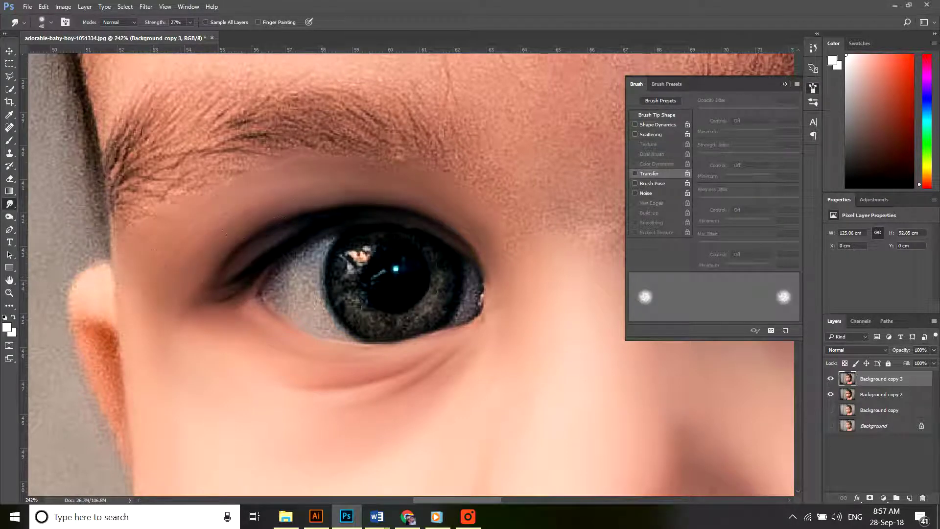
# Step: Smudge the white, iris and reflections of the left-hand eye smooth with a small brush, size 15 to 25
pyautogui.press('[')
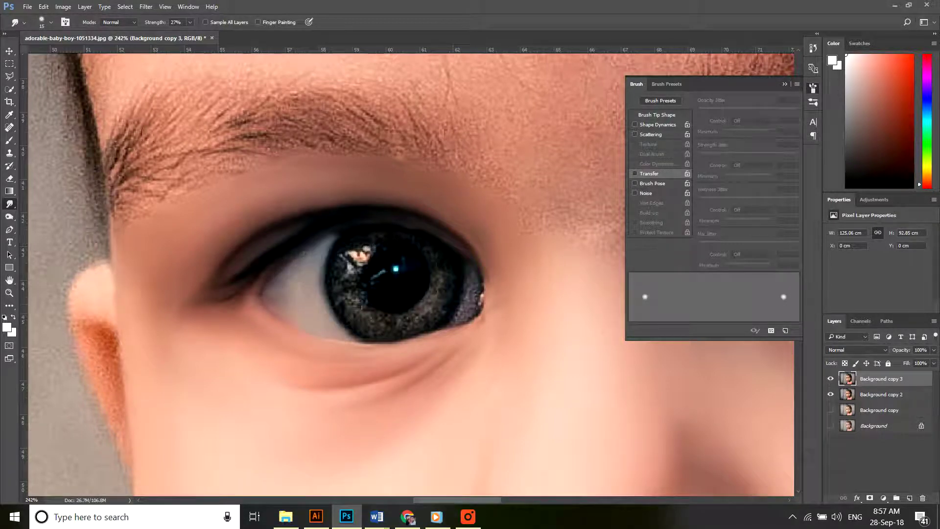
pyautogui.press(']')
pyautogui.press(']')
pyautogui.moveTo(360, 257)
pyautogui.mouseDown()
pyautogui.moveTo(347, 289)
pyautogui.moveTo(372, 325)
pyautogui.moveTo(430, 256)
pyautogui.moveTo(450, 282)
pyautogui.mouseUp()
pyautogui.moveTo(453, 317); pyautogui.dragTo(401, 335)
pyautogui.moveTo(380, 255)
pyautogui.mouseDown()
pyautogui.moveTo(424, 301)
pyautogui.moveTo(380, 329)
pyautogui.mouseUp()
# Step: Enlarge the smudge brush to 50 with Transfer on and smooth the skin between the two eyes
pyautogui.scroll(-1, 512, 299)
pyautogui.moveTo(512, 298); pyautogui.dragTo(179, 333)
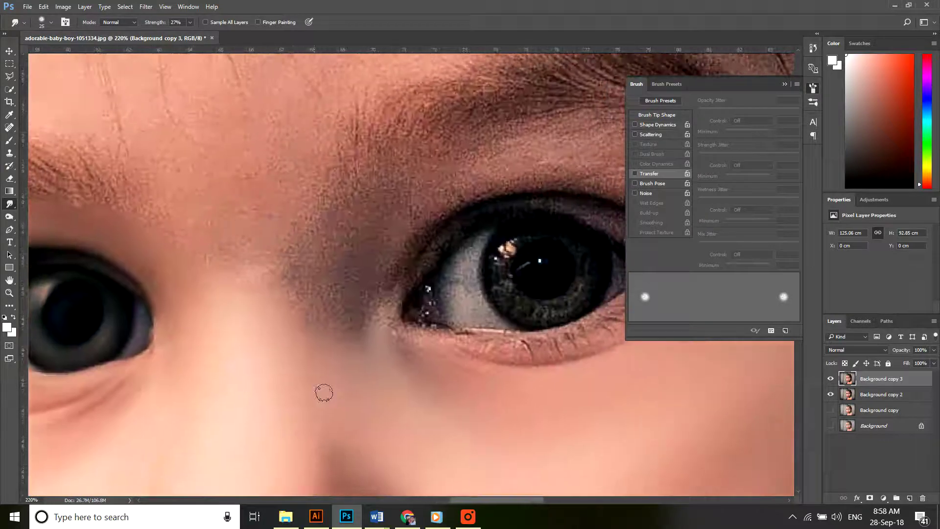
pyautogui.press(']')
pyautogui.press(']')
pyautogui.press(']')
pyautogui.press(']')
pyautogui.press(']')
pyautogui.click(635, 174)
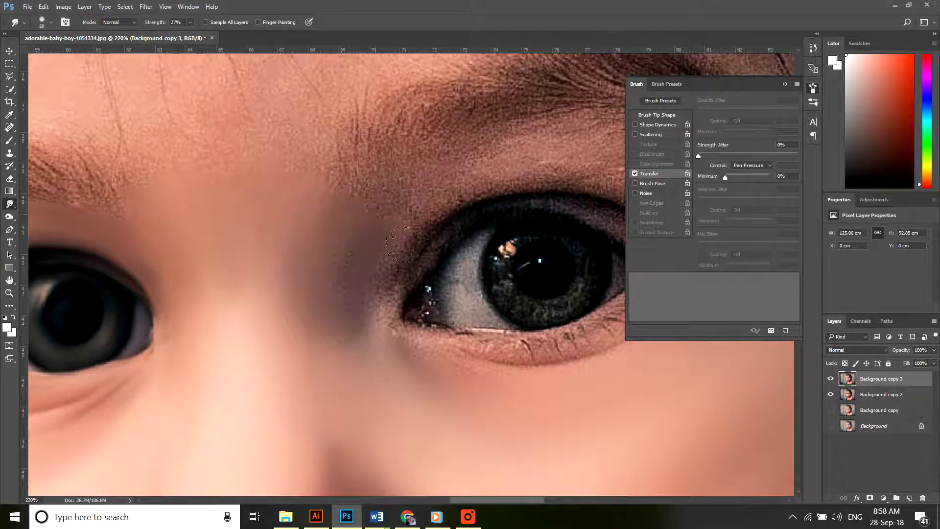
# Step: Turn off Transfer, reduce the smudge brush to 30 and smooth the lower eyelid of the right-hand eye
pyautogui.click(634, 174)
pyautogui.moveTo(414, 264); pyautogui.dragTo(272, 265)
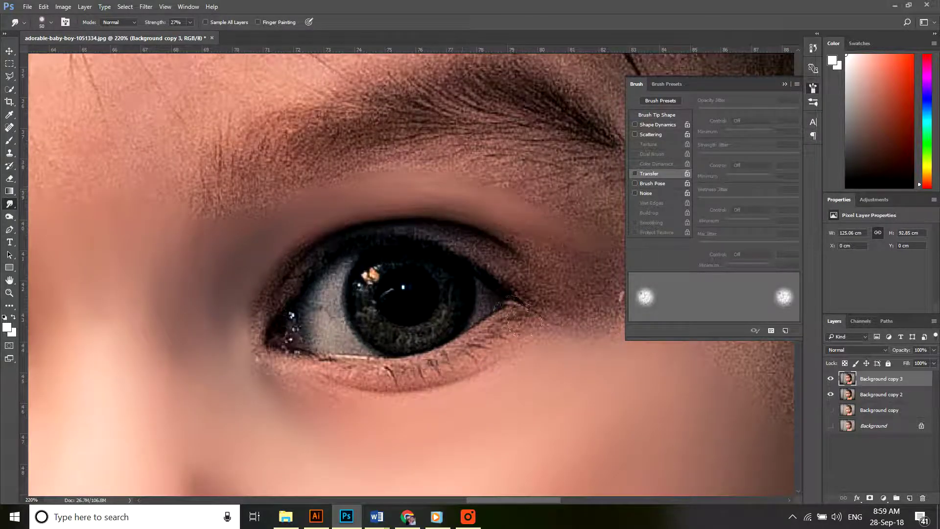
pyautogui.moveTo(552, 242); pyautogui.dragTo(419, 232)
pyautogui.press('[')
pyautogui.press('[')
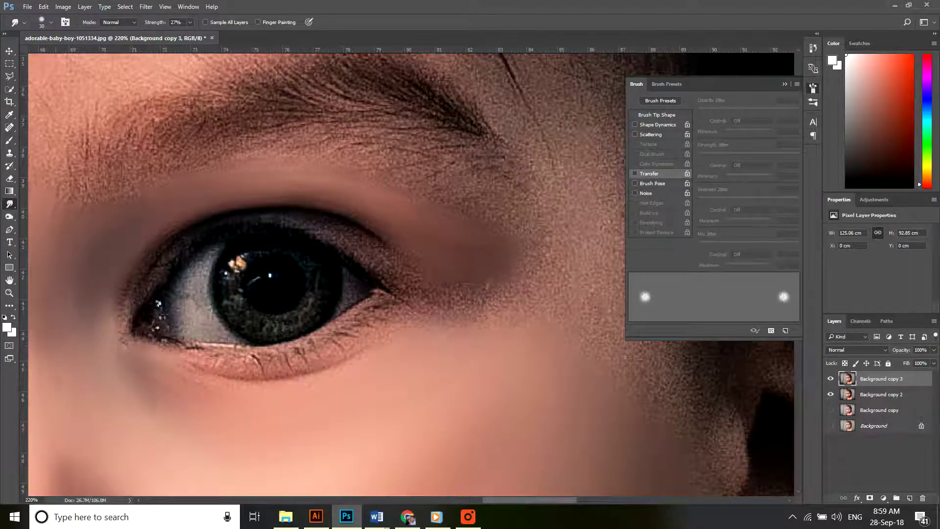
pyautogui.moveTo(187, 363)
pyautogui.mouseDown()
pyautogui.moveTo(237, 381)
pyautogui.moveTo(342, 338)
pyautogui.moveTo(380, 307)
pyautogui.mouseUp()
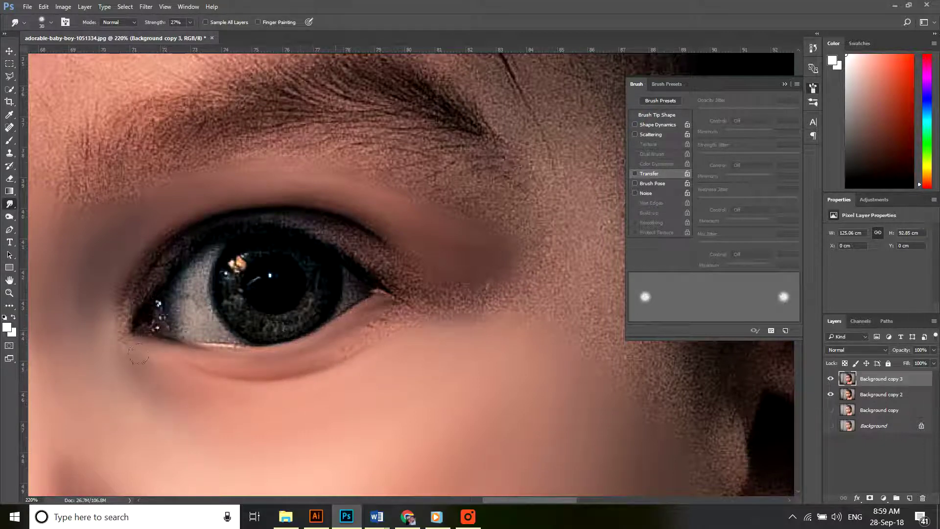
# Step: Smudge the inner corner, upper eyelid and outer corner skin of the right-hand eye smooth, enlarging the brush for the outer skin
pyautogui.moveTo(125, 321)
pyautogui.mouseDown()
pyautogui.moveTo(144, 284)
pyautogui.moveTo(196, 246)
pyautogui.mouseUp()
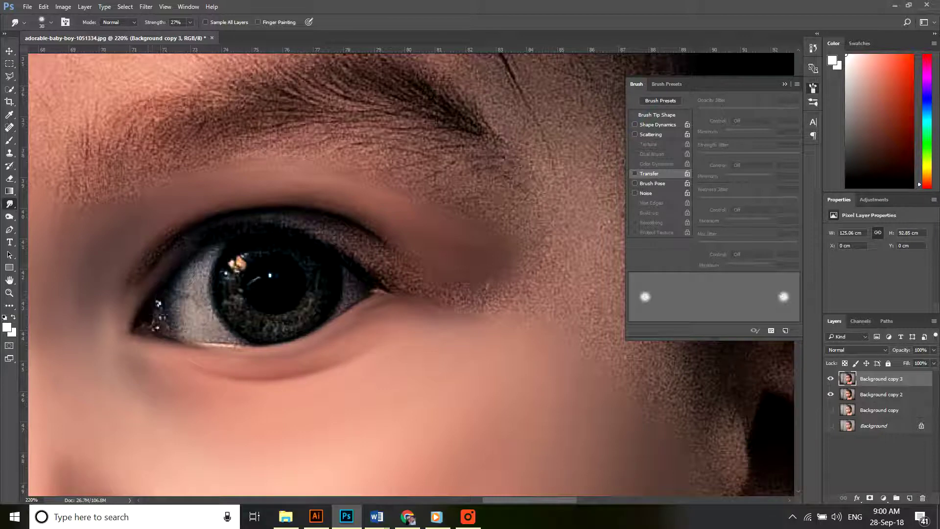
pyautogui.moveTo(312, 260)
pyautogui.mouseDown()
pyautogui.moveTo(373, 286)
pyautogui.moveTo(345, 232)
pyautogui.moveTo(399, 286)
pyautogui.moveTo(388, 229)
pyautogui.mouseUp()
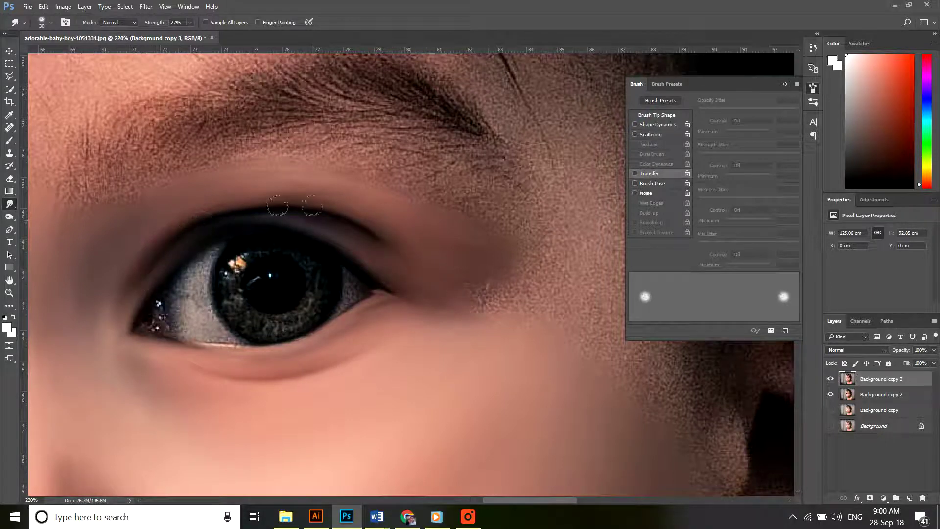
pyautogui.press(']')
pyautogui.press(']')
pyautogui.press(']')
# Step: Smudge the white, iris and reflections of the right-hand eye smooth with a small brush, size 25 to 20
pyautogui.press('[')
pyautogui.press('[')
pyautogui.press('[')
pyautogui.press('[')
pyautogui.moveTo(161, 309)
pyautogui.mouseDown()
pyautogui.moveTo(174, 347)
pyautogui.moveTo(160, 324)
pyautogui.moveTo(219, 332)
pyautogui.mouseUp()
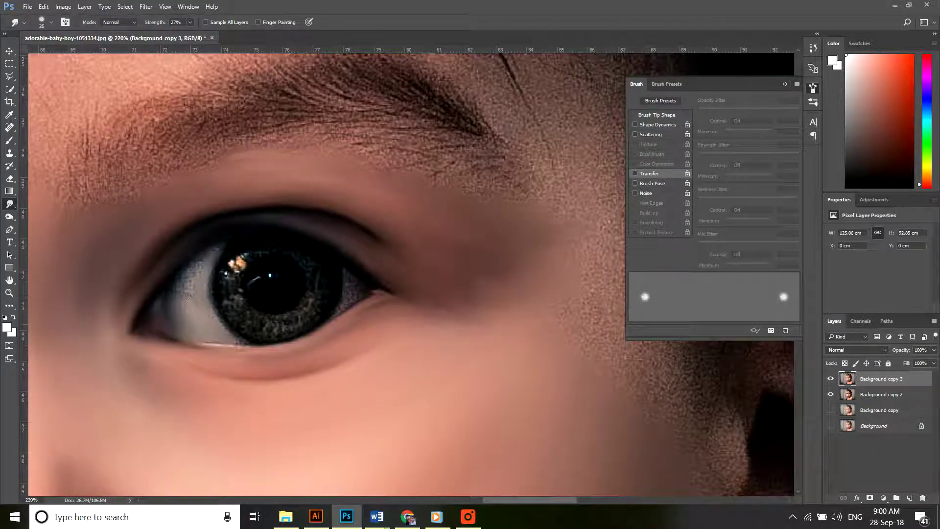
pyautogui.press('[')
pyautogui.moveTo(353, 283); pyautogui.dragTo(346, 305)
pyautogui.moveTo(248, 257)
pyautogui.mouseDown()
pyautogui.moveTo(227, 274)
pyautogui.moveTo(252, 336)
pyautogui.moveTo(273, 336)
pyautogui.moveTo(314, 276)
pyautogui.moveTo(307, 339)
pyautogui.moveTo(268, 340)
pyautogui.moveTo(250, 283)
pyautogui.moveTo(277, 302)
pyautogui.moveTo(289, 268)
pyautogui.mouseUp()
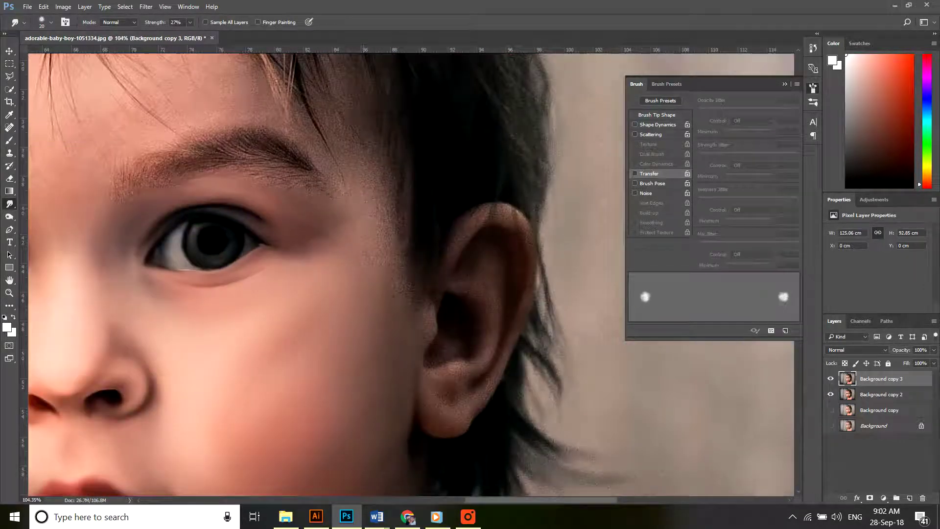
# Step: Turn on Transfer and smooth the temple skin between the right-hand eye and the ear, using smudge brush size 100 to 60
pyautogui.click(635, 173)
pyautogui.press('[')
pyautogui.press('[')
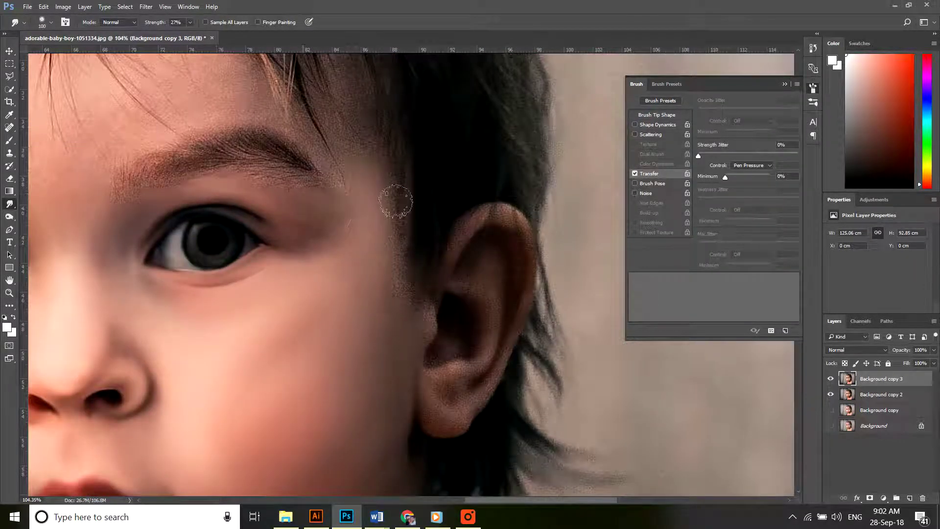
pyautogui.press('[')
pyautogui.press('[')
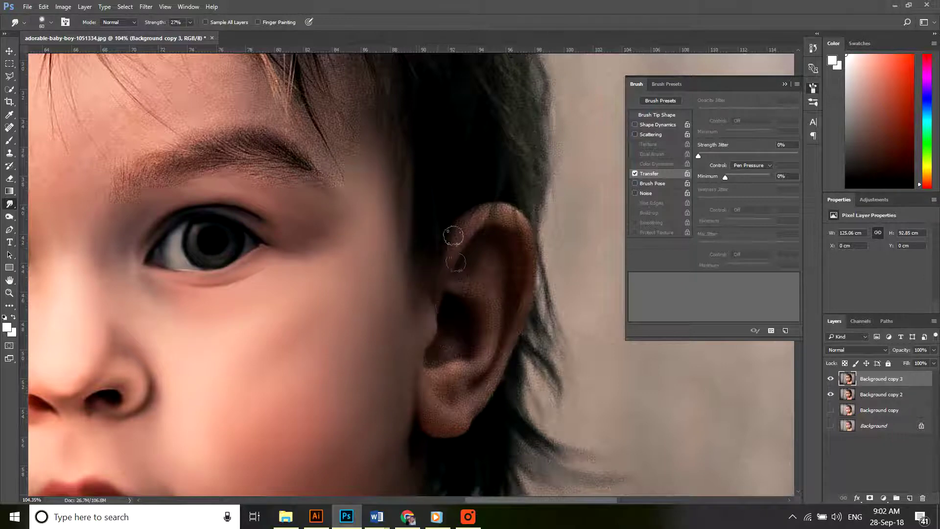
# Step: Turn off Transfer and smudge the ear's rim, lobe and inner folds smooth with brush size 40 to 50
pyautogui.press('[')
pyautogui.press('[')
pyautogui.click(635, 174)
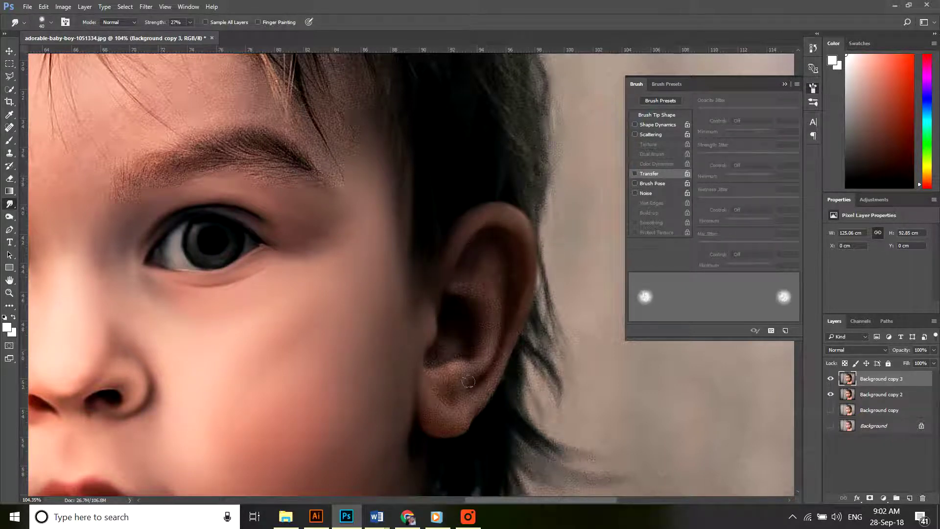
pyautogui.moveTo(441, 430)
pyautogui.mouseDown()
pyautogui.moveTo(483, 407)
pyautogui.moveTo(442, 394)
pyautogui.moveTo(461, 371)
pyautogui.moveTo(486, 417)
pyautogui.mouseUp()
pyautogui.press(']')
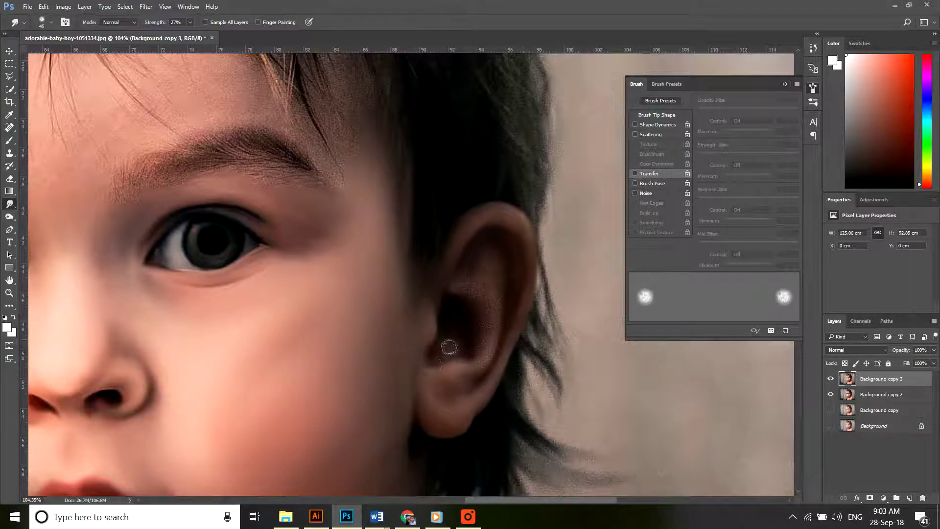
pyautogui.press(']')
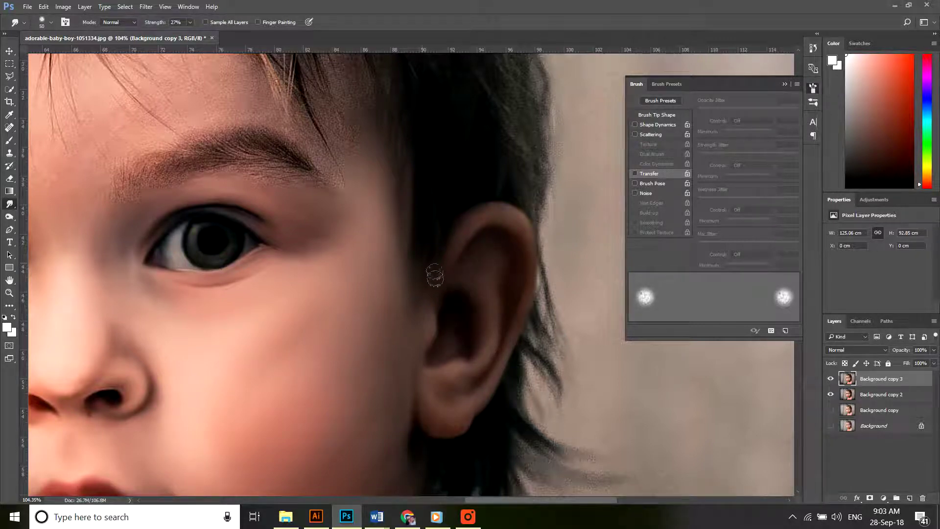
# Step: Turn on Transfer and smooth the neck, shoulders and chest, enlarging the smudge brush from 70 to 125
pyautogui.moveTo(470, 327); pyautogui.dragTo(523, 143)
pyautogui.moveTo(458, 359); pyautogui.dragTo(496, 231)
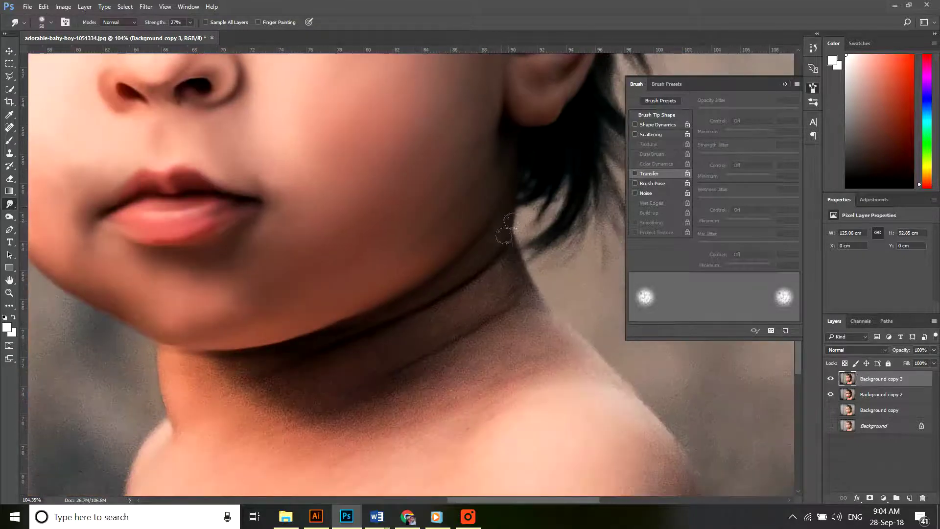
pyautogui.press(']')
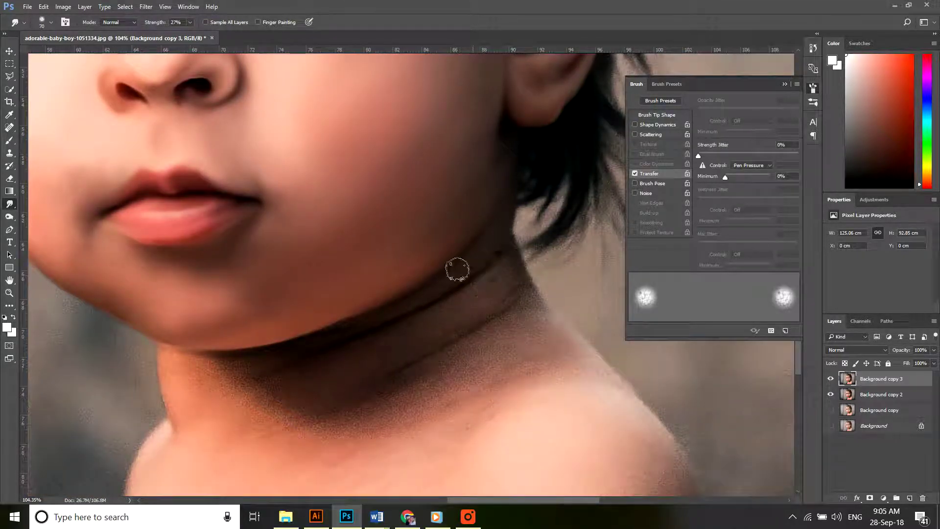
pyautogui.press(']')
pyautogui.moveTo(298, 399)
pyautogui.mouseDown()
pyautogui.moveTo(405, 379)
pyautogui.moveTo(530, 275)
pyautogui.moveTo(556, 328)
pyautogui.mouseUp()
pyautogui.moveTo(424, 382); pyautogui.dragTo(270, 453)
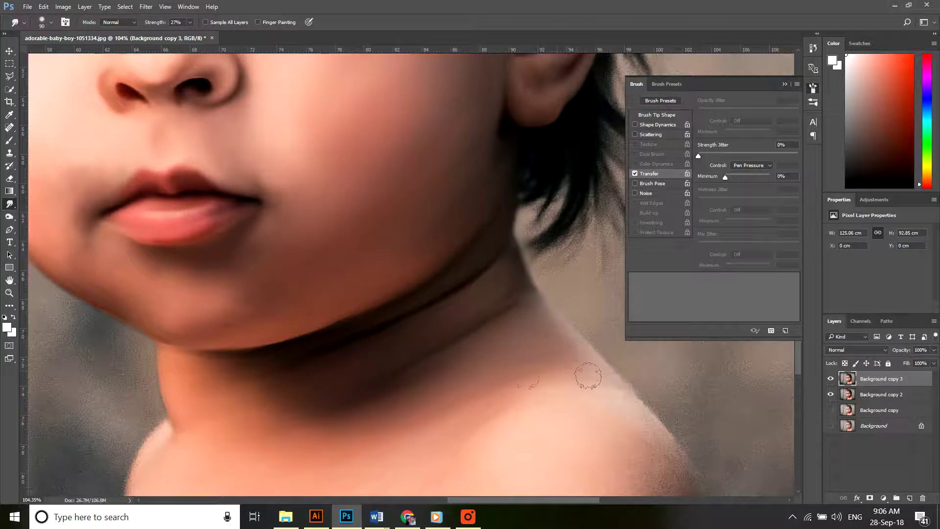
pyautogui.scroll(-3, 523, 352)
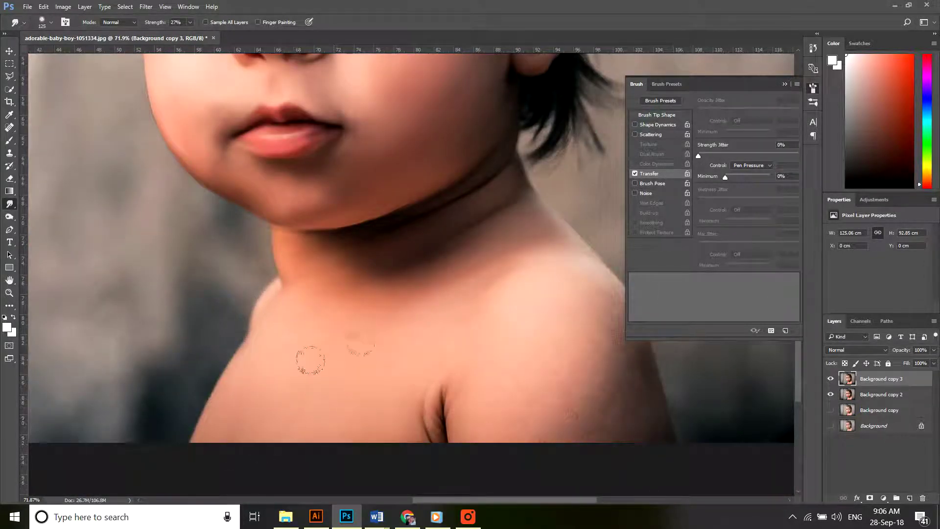
pyautogui.moveTo(436, 409); pyautogui.dragTo(442, 431)
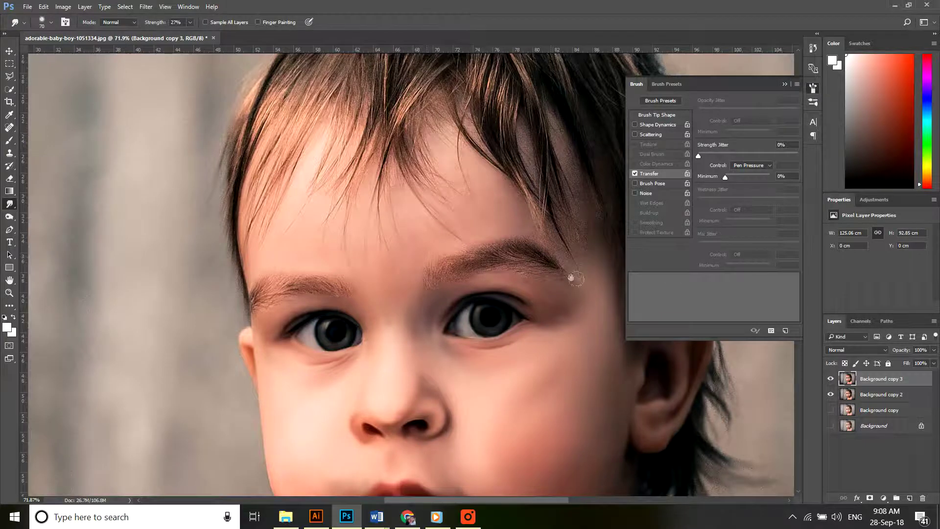
# Step: Switch the Smudge tool to the fine speckled 85 px brush tip with Transfer off and set the strength to 68%
pyautogui.moveTo(572, 277); pyautogui.dragTo(431, 346)
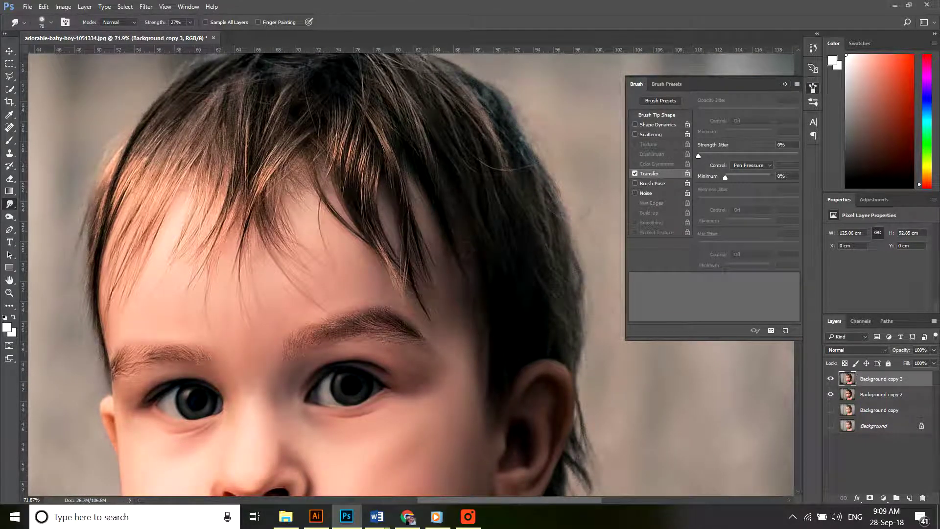
pyautogui.moveTo(508, 346); pyautogui.dragTo(544, 217)
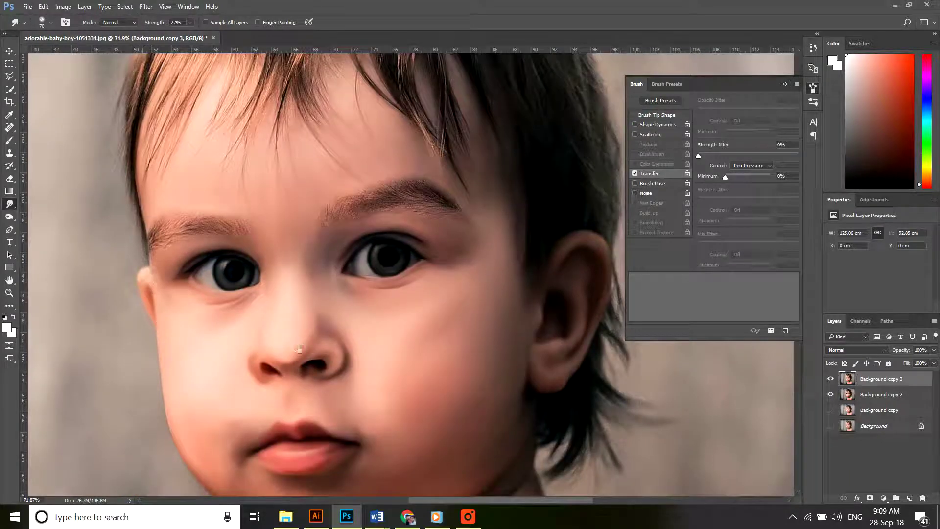
pyautogui.moveTo(440, 232); pyautogui.dragTo(440, 283)
pyautogui.rightClick(373, 251)
pyautogui.doubleClick(454, 385)
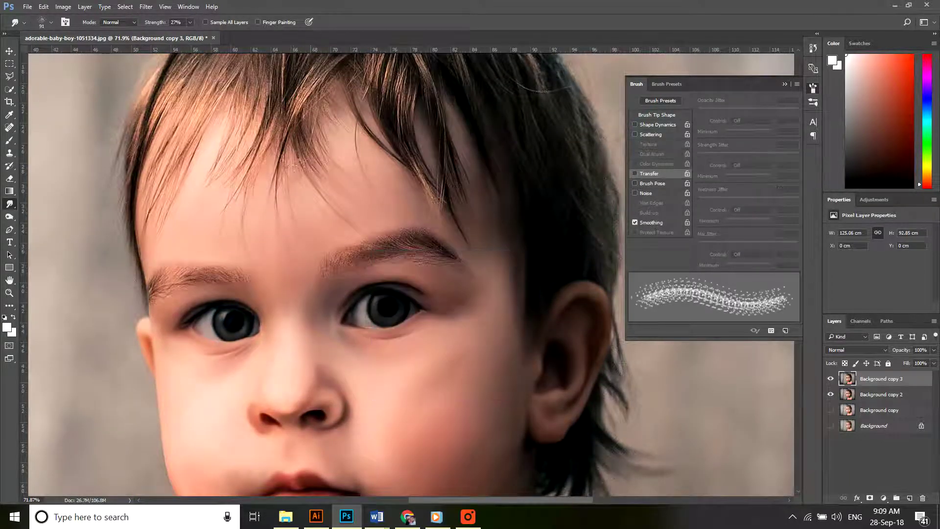
pyautogui.moveTo(390, 288); pyautogui.dragTo(403, 420)
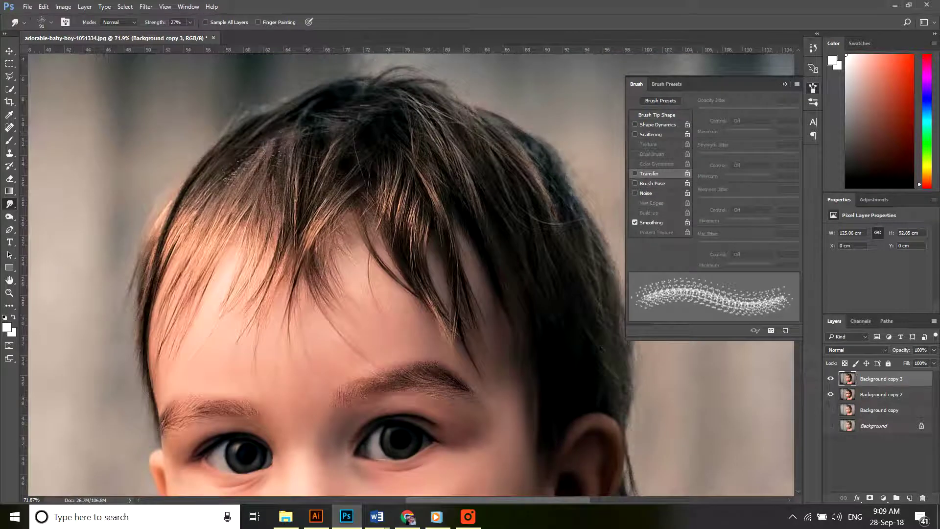
pyautogui.rightClick(343, 206)
pyautogui.click(392, 328)
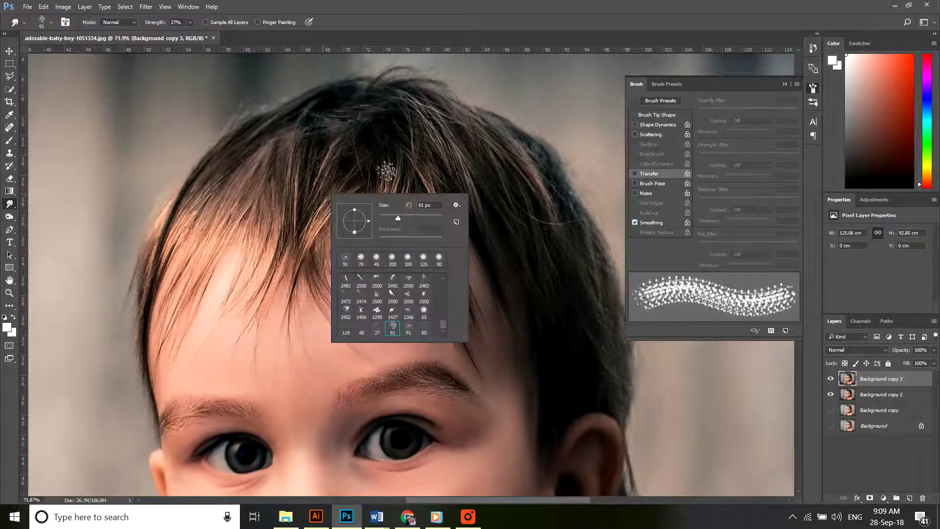
pyautogui.doubleClick(425, 329)
pyautogui.moveTo(190, 23); pyautogui.dragTo(214, 37)
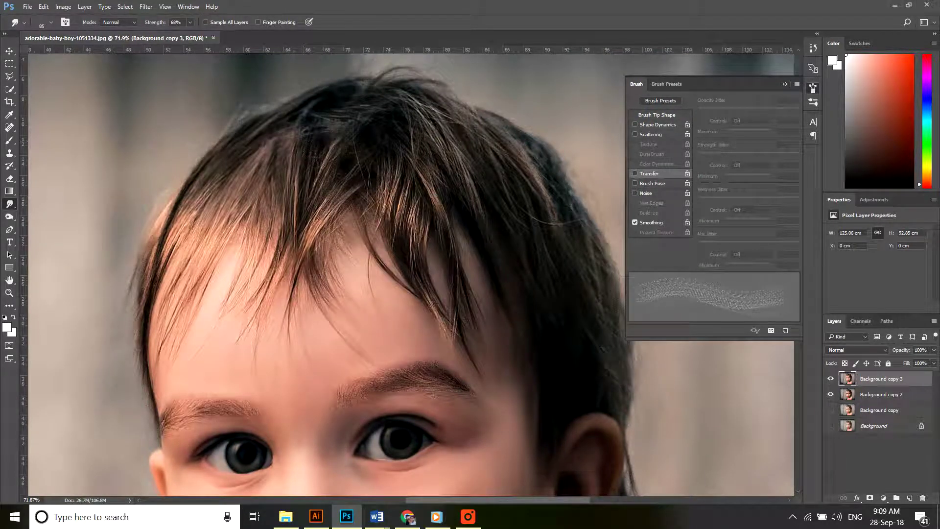
# Step: Smudge the fringe strands over the forehead along their growth direction, reducing the brush from 85 to 60
pyautogui.moveTo(380, 169)
pyautogui.mouseDown()
pyautogui.moveTo(388, 225)
pyautogui.moveTo(413, 260)
pyautogui.mouseUp()
pyautogui.moveTo(424, 172); pyautogui.dragTo(447, 221)
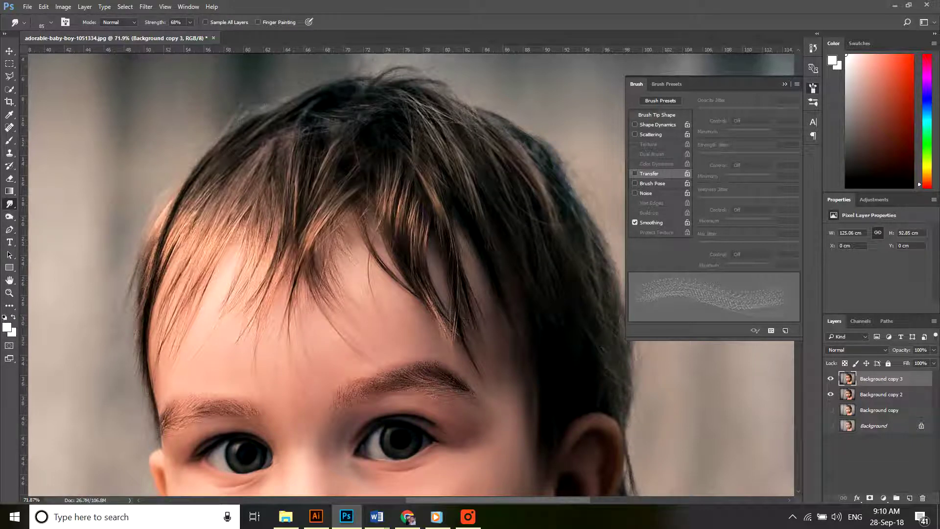
pyautogui.press('[')
pyautogui.press(']')
pyautogui.press(']')
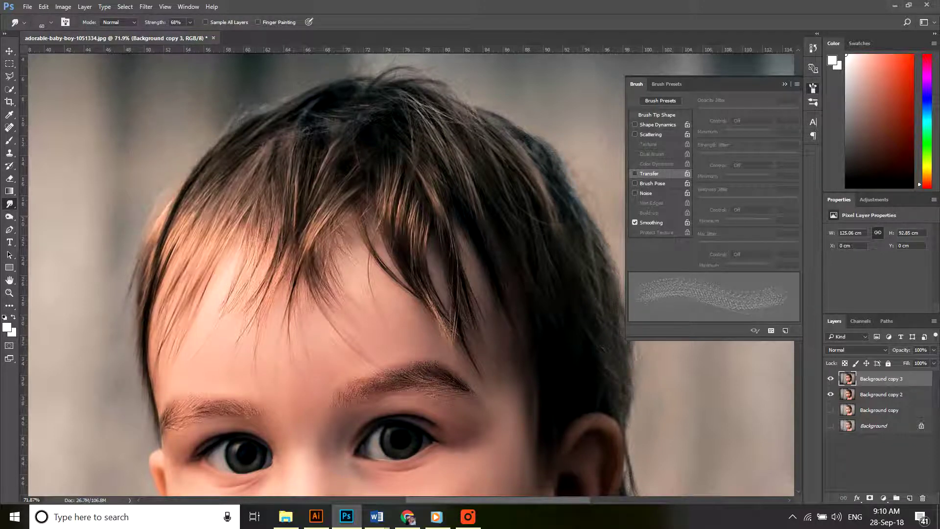
pyautogui.moveTo(286, 267); pyautogui.dragTo(258, 307)
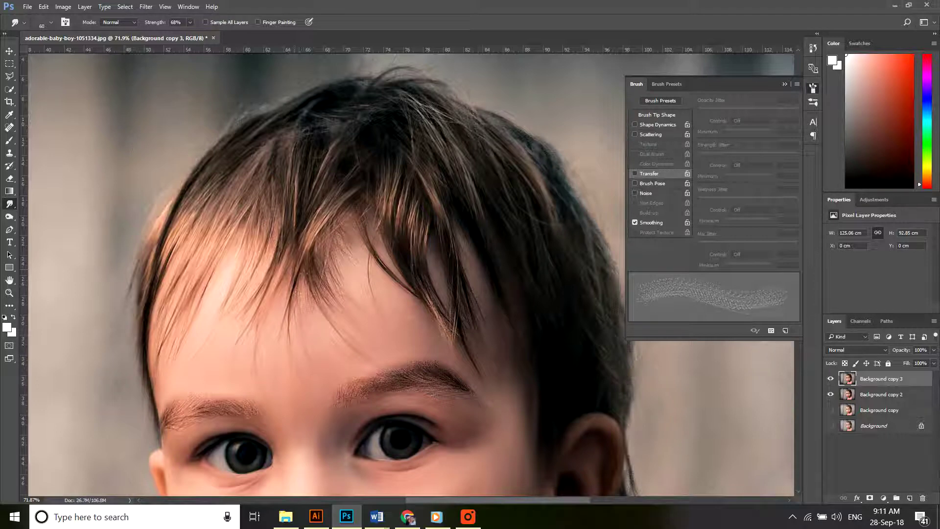
pyautogui.moveTo(306, 272)
pyautogui.mouseDown()
pyautogui.moveTo(331, 303)
pyautogui.moveTo(397, 234)
pyautogui.mouseUp()
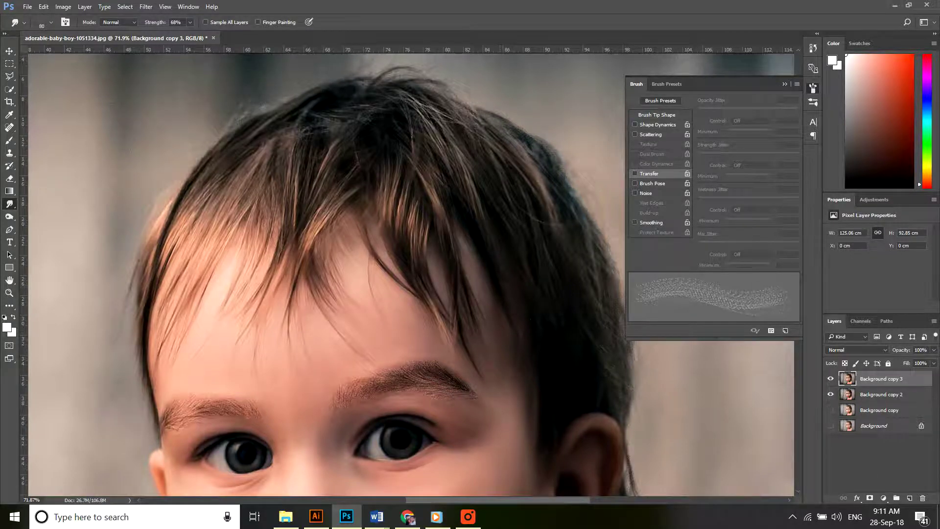
# Step: Smudge the dark side hair above the ear and the crown strands with brush size 100 and strength 73%
pyautogui.moveTo(540, 363); pyautogui.dragTo(473, 289)
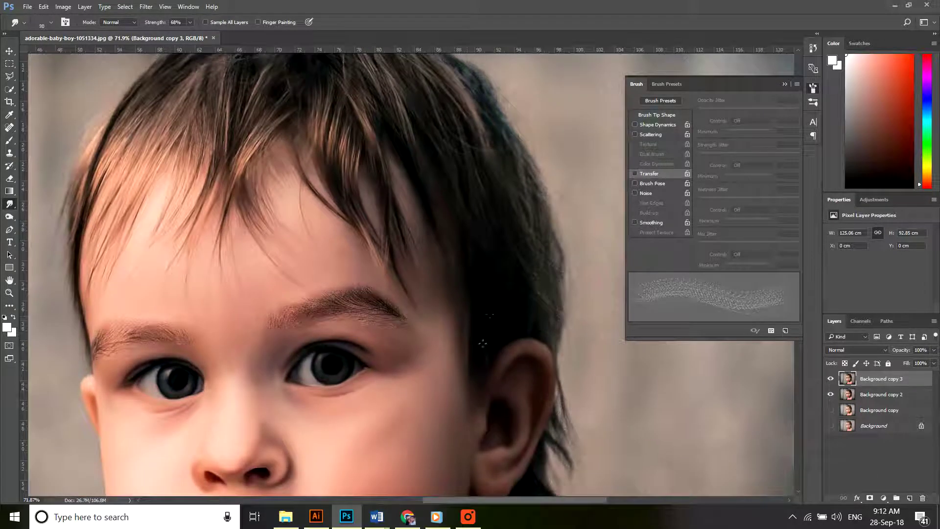
pyautogui.press('9')
pyautogui.press('5')
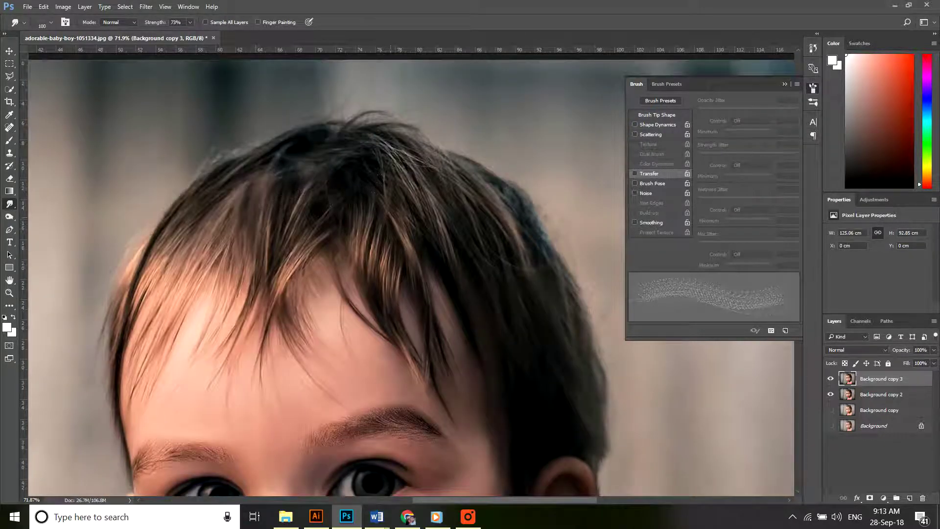
pyautogui.moveTo(386, 145); pyautogui.dragTo(402, 175)
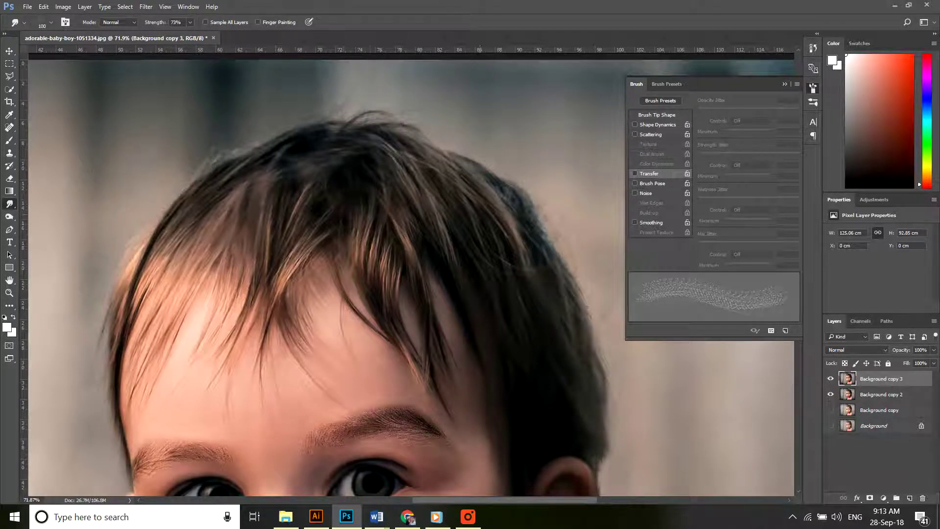
# Step: Choose a coarser speckled brush tip and smudge the left-hand fringe strands from the crown toward the forehead
pyautogui.rightClick(371, 195)
pyautogui.doubleClick(434, 329)
pyautogui.moveTo(335, 227); pyautogui.dragTo(285, 279)
pyautogui.moveTo(308, 219); pyautogui.dragTo(268, 291)
pyautogui.moveTo(285, 250); pyautogui.dragTo(252, 296)
pyautogui.moveTo(254, 228)
pyautogui.mouseDown()
pyautogui.moveTo(240, 292)
pyautogui.moveTo(229, 290)
pyautogui.mouseUp()
pyautogui.moveTo(244, 203); pyautogui.dragTo(192, 304)
pyautogui.moveTo(233, 203)
pyautogui.mouseDown()
pyautogui.moveTo(176, 283)
pyautogui.moveTo(168, 268)
pyautogui.mouseUp()
pyautogui.moveTo(217, 197); pyautogui.dragTo(152, 265)
pyautogui.moveTo(188, 218); pyautogui.dragTo(148, 270)
# Step: Smudge the hair on top of the head and the left-hand crown into soft strands
pyautogui.moveTo(289, 136)
pyautogui.mouseDown()
pyautogui.moveTo(228, 159)
pyautogui.moveTo(236, 187)
pyautogui.mouseUp()
pyautogui.moveTo(343, 122); pyautogui.dragTo(260, 186)
pyautogui.moveTo(297, 158)
pyautogui.mouseDown()
pyautogui.moveTo(323, 175)
pyautogui.moveTo(276, 202)
pyautogui.mouseUp()
pyautogui.moveTo(342, 150); pyautogui.dragTo(237, 247)
pyautogui.moveTo(297, 158); pyautogui.dragTo(248, 184)
# Step: Lower the smudge strength to 41% and blend the fringe strands across the whole forehead down to their tips
pyautogui.click(190, 23)
pyautogui.moveTo(189, 35); pyautogui.dragTo(176, 35)
pyautogui.moveTo(309, 222); pyautogui.dragTo(290, 264)
pyautogui.moveTo(341, 234); pyautogui.dragTo(305, 317)
pyautogui.moveTo(336, 262); pyautogui.dragTo(340, 285)
pyautogui.moveTo(259, 262); pyautogui.dragTo(249, 299)
pyautogui.moveTo(203, 277); pyautogui.dragTo(172, 323)
pyautogui.moveTo(150, 281); pyautogui.dragTo(137, 306)
pyautogui.moveTo(355, 162); pyautogui.dragTo(322, 203)
pyautogui.moveTo(381, 214)
pyautogui.mouseDown()
pyautogui.moveTo(353, 256)
pyautogui.moveTo(382, 277)
pyautogui.mouseUp()
pyautogui.moveTo(384, 238); pyautogui.dragTo(382, 302)
pyautogui.moveTo(412, 232); pyautogui.dragTo(420, 364)
# Step: Enlarge the smudge brush and blend the right-hand side hair from the crown down toward the ear
pyautogui.scroll(-2, 423, 231)
pyautogui.press(']')
pyautogui.press(']')
pyautogui.moveTo(491, 175); pyautogui.dragTo(529, 267)
pyautogui.moveTo(443, 172); pyautogui.dragTo(474, 222)
pyautogui.moveTo(443, 140)
pyautogui.mouseDown()
pyautogui.moveTo(490, 185)
pyautogui.moveTo(512, 247)
pyautogui.moveTo(510, 284)
pyautogui.mouseUp()
pyautogui.moveTo(498, 208); pyautogui.dragTo(511, 271)
# Step: Reduce the smudge brush to 50 and smooth the hair strands behind the neck below the ear
pyautogui.moveTo(511, 421); pyautogui.dragTo(493, 271)
pyautogui.press('[')
pyautogui.press('[')
pyautogui.press('[')
pyautogui.moveTo(509, 347)
pyautogui.mouseDown()
pyautogui.moveTo(524, 398)
pyautogui.moveTo(473, 394)
pyautogui.moveTo(475, 382)
pyautogui.mouseUp()
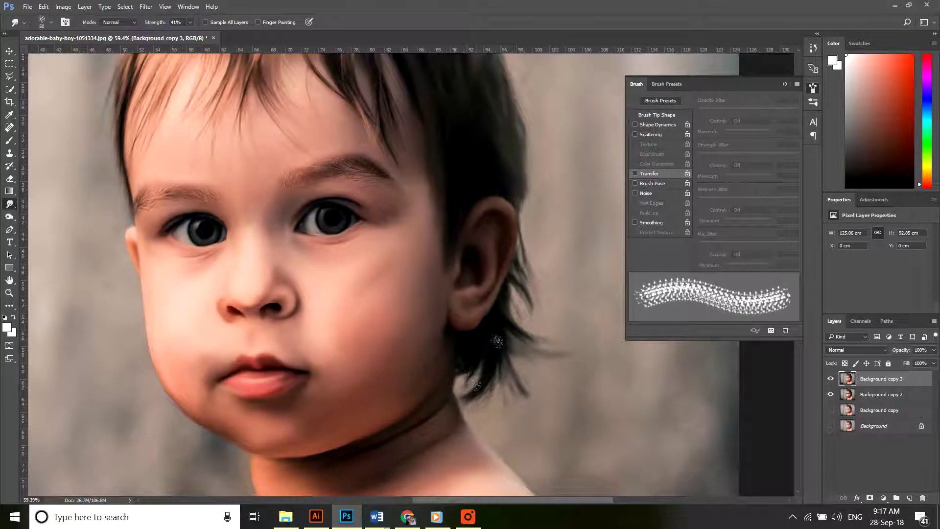
# Step: Switch back to the fine speckled brush tip at size 50, set strength to 79% and smudge the right-hand eyebrow smooth
pyautogui.rightClick(241, 224)
pyautogui.doubleClick(344, 364)
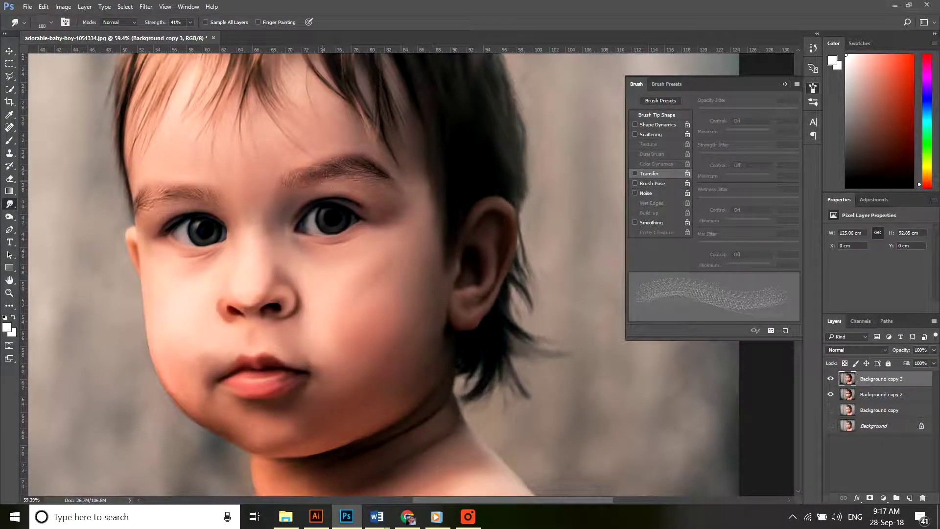
pyautogui.scroll(3, 313, 177)
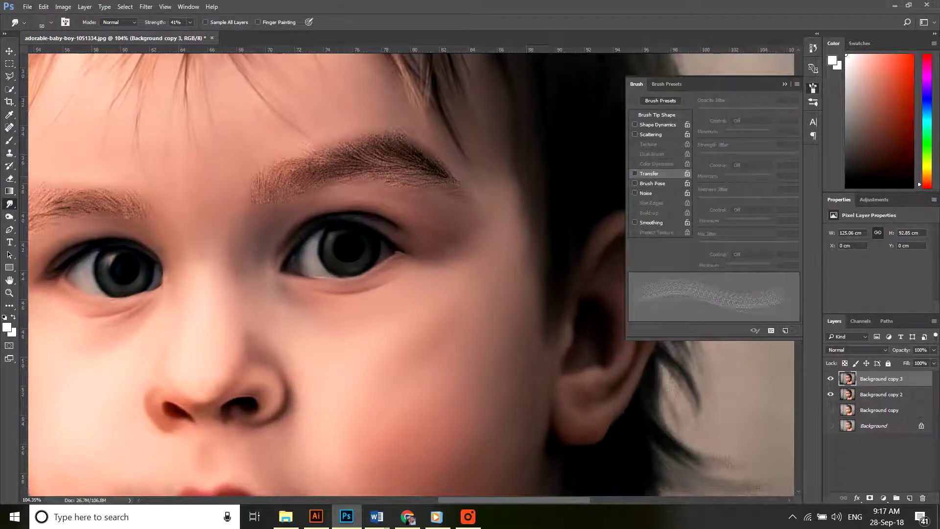
pyautogui.click(190, 23)
pyautogui.moveTo(189, 37); pyautogui.dragTo(207, 36)
pyautogui.click(429, 169)
pyautogui.moveTo(410, 161); pyautogui.dragTo(265, 200)
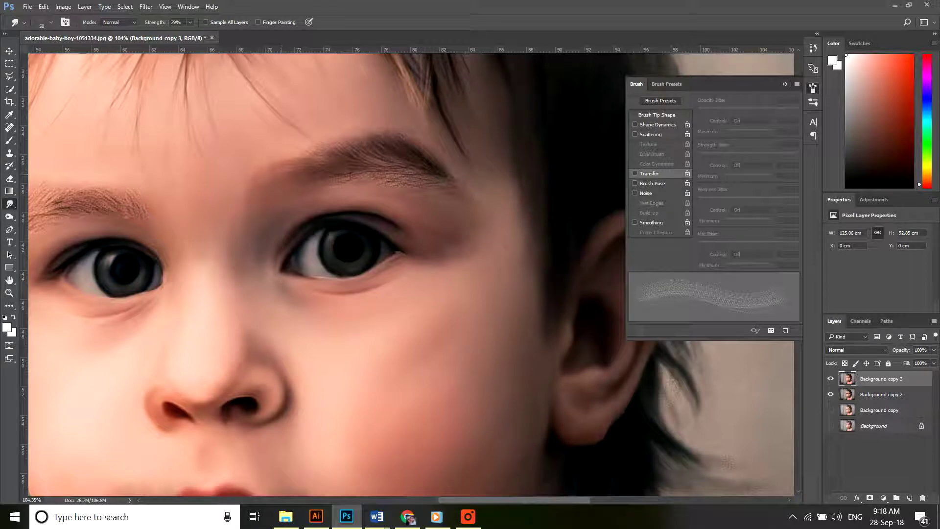
pyautogui.moveTo(282, 171); pyautogui.dragTo(366, 143)
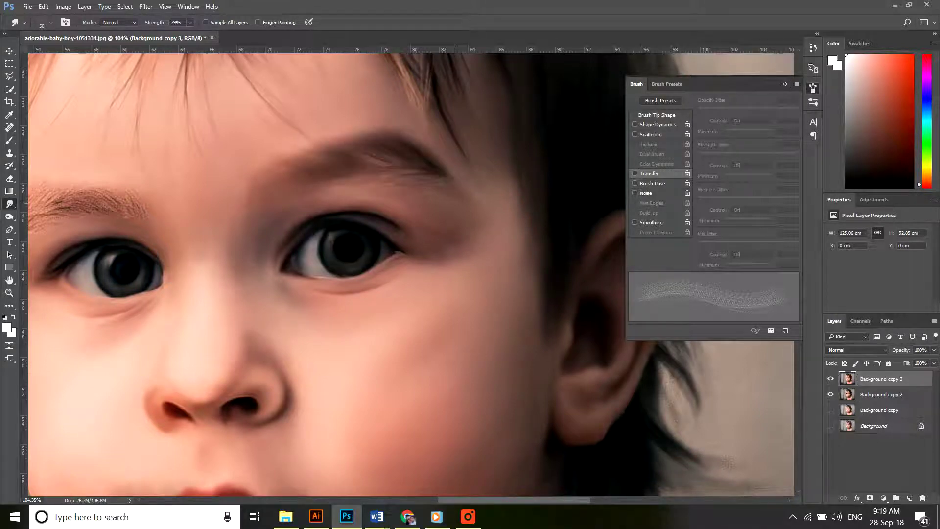
# Step: Smudge the left-hand eyebrow smooth with the fine speckled brush tip at size 50
pyautogui.moveTo(305, 202); pyautogui.dragTo(472, 199)
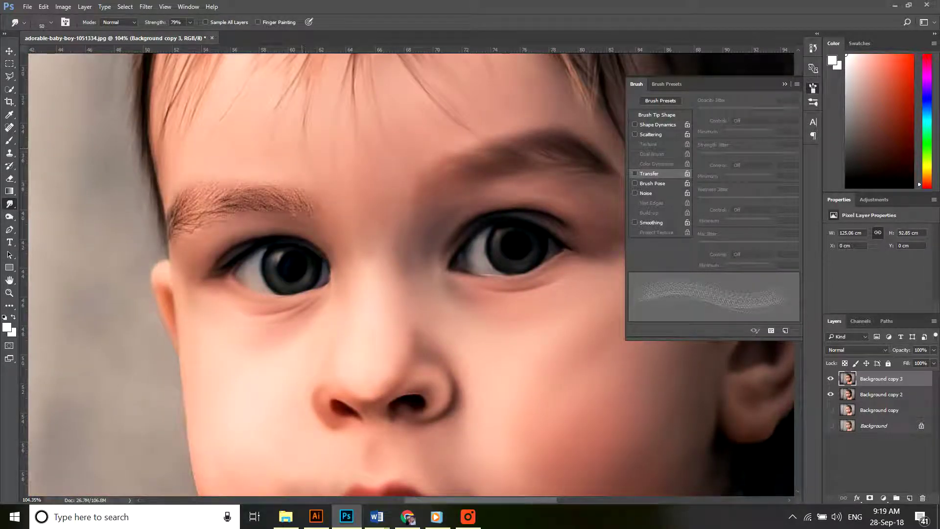
pyautogui.moveTo(429, 142); pyautogui.dragTo(416, 274)
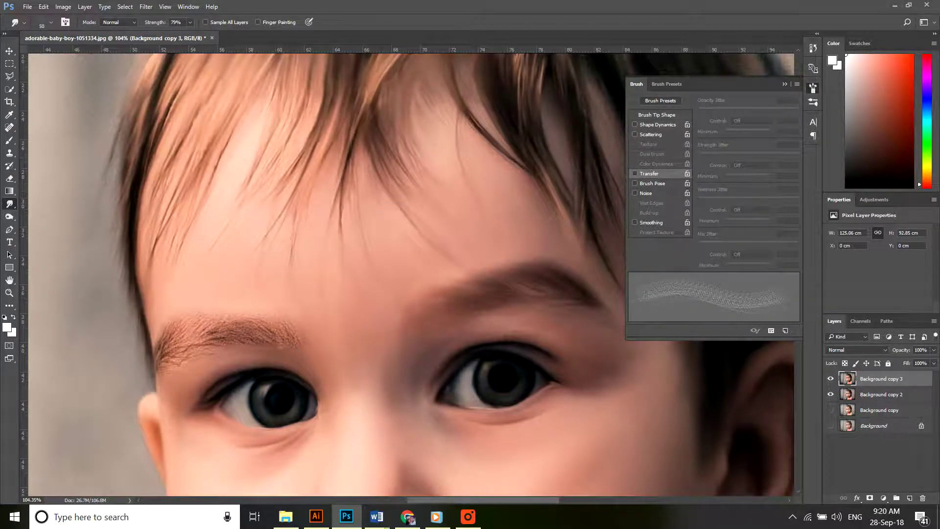
pyautogui.moveTo(392, 304); pyautogui.dragTo(432, 237)
pyautogui.moveTo(217, 263); pyautogui.dragTo(219, 291)
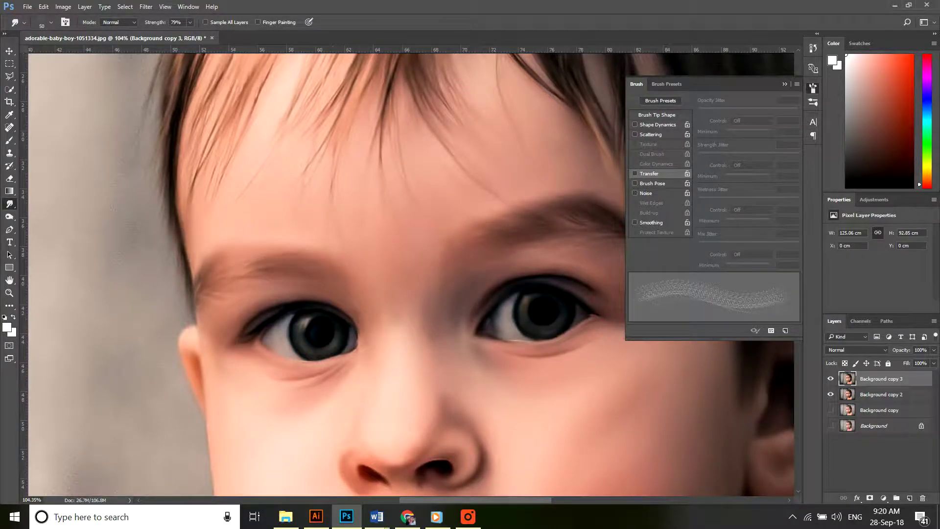
pyautogui.scroll(-10, 262, 288)
pyautogui.moveTo(287, 272); pyautogui.dragTo(282, 234)
pyautogui.scroll(8, 291, 231)
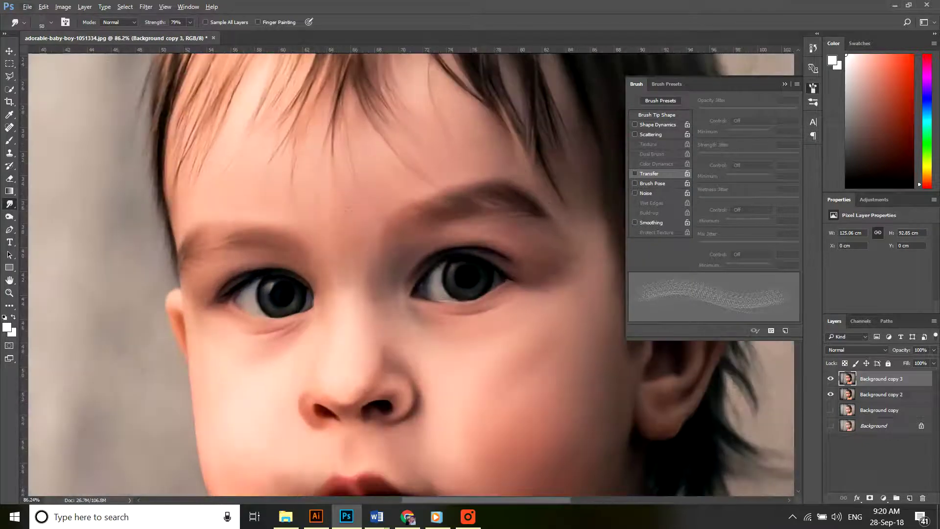
# Step: Switch to the large mottled smudge tip, set strength to 16% and soften the skin around the nose and eyes, reducing the brush to 80
pyautogui.rightClick(363, 205)
pyautogui.click(460, 323)
pyautogui.press('Return')
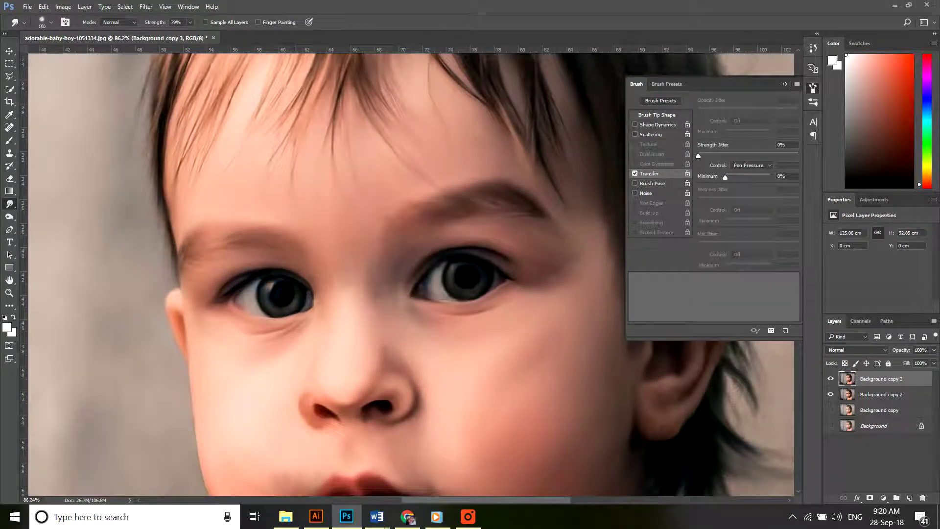
pyautogui.moveTo(190, 24); pyautogui.dragTo(162, 37)
pyautogui.moveTo(161, 38); pyautogui.dragTo(159, 38)
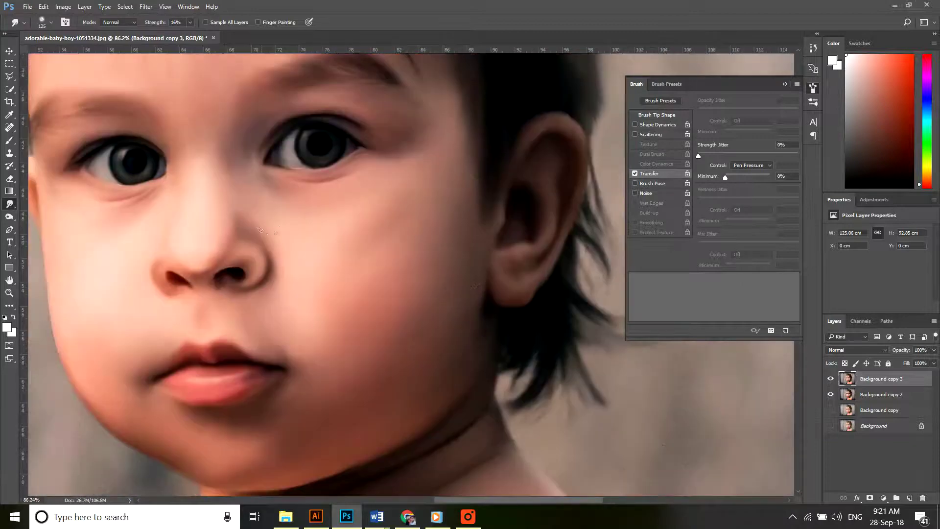
pyautogui.scroll(5, 211, 230)
pyautogui.moveTo(235, 223); pyautogui.dragTo(359, 373)
pyautogui.press('[')
pyautogui.press('[')
pyautogui.press('[')
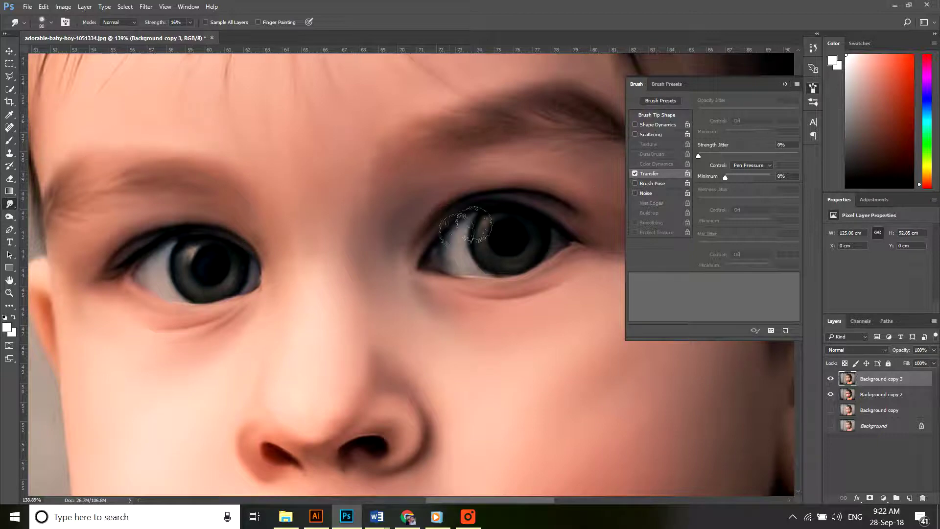
pyautogui.moveTo(524, 105); pyautogui.dragTo(264, 316)
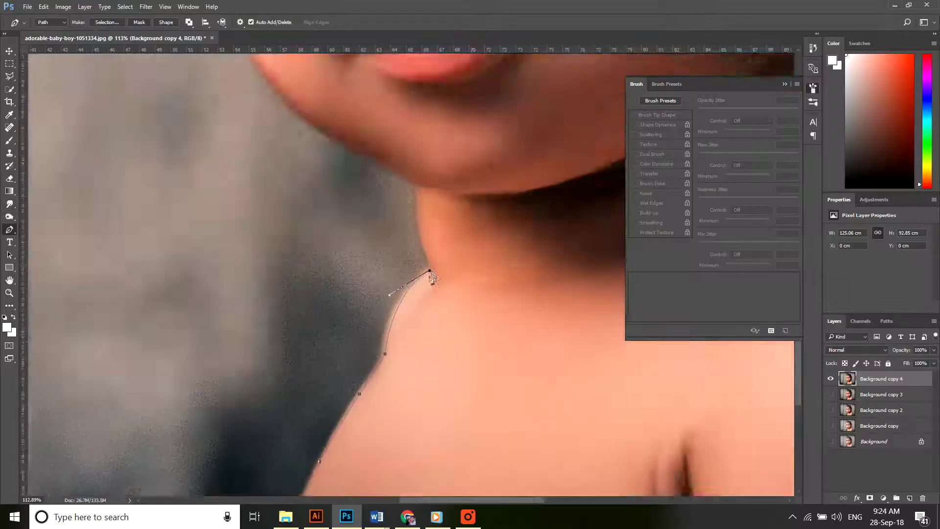
pyautogui.scroll(2, 431, 277)
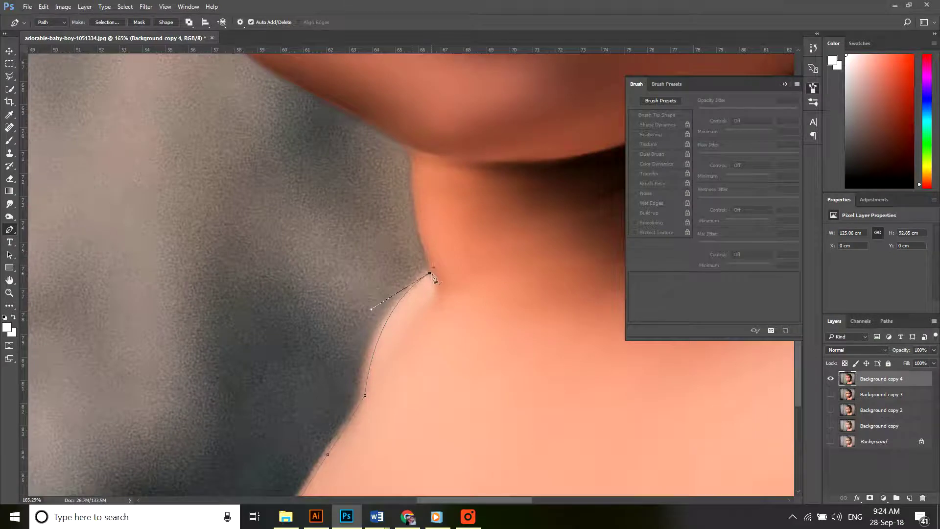
pyautogui.scroll(3, 401, 147)
pyautogui.moveTo(379, 280); pyautogui.dragTo(352, 269)
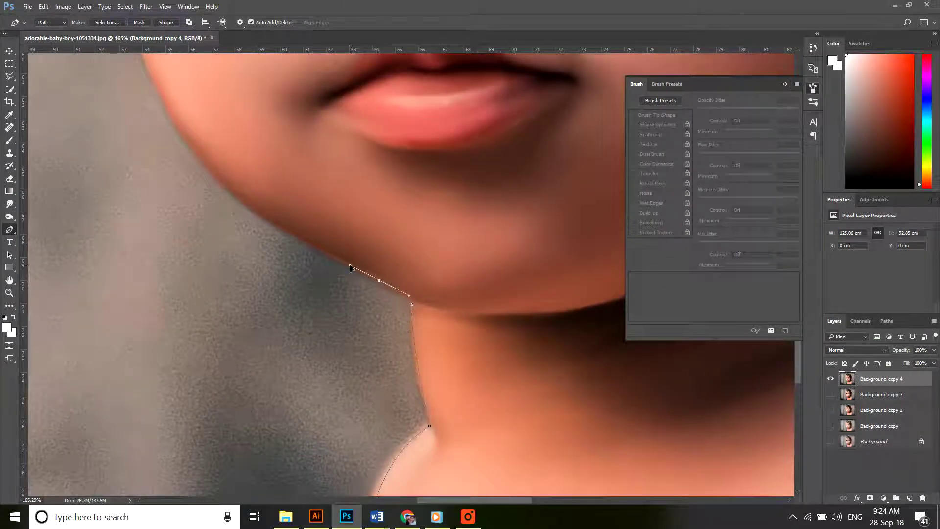
pyautogui.hotkey('ctrl', 'alt', 'z')
pyautogui.scroll(1, 413, 309)
pyautogui.hotkey('ctrl', 'alt', 'z')
pyautogui.hotkey('ctrl', 'alt', 'z')
# Step: Extend the Pen path up the left-hand neck edge and along the underside of the chin and jaw
pyautogui.moveTo(413, 297); pyautogui.dragTo(415, 206)
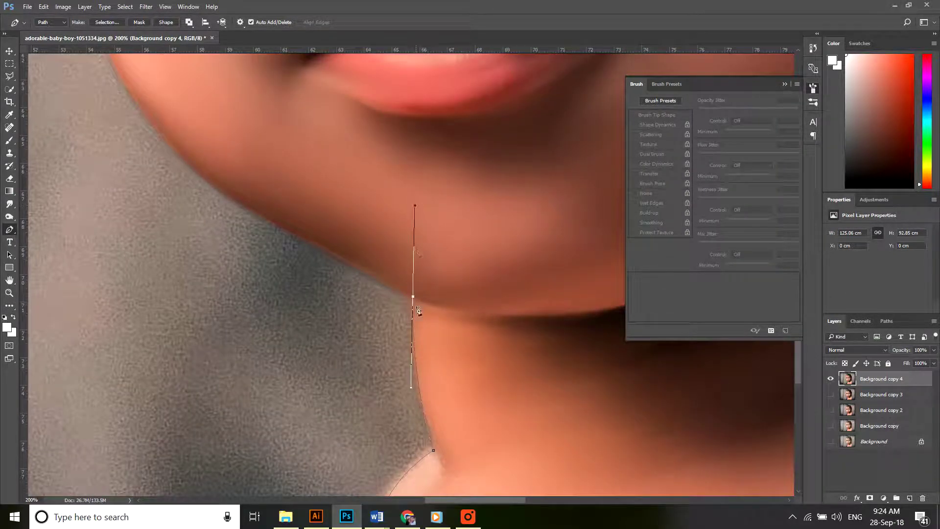
pyautogui.click(333, 255)
pyautogui.click(296, 234)
pyautogui.scroll(2, 230, 177)
pyautogui.hscroll(-2, 230, 177)
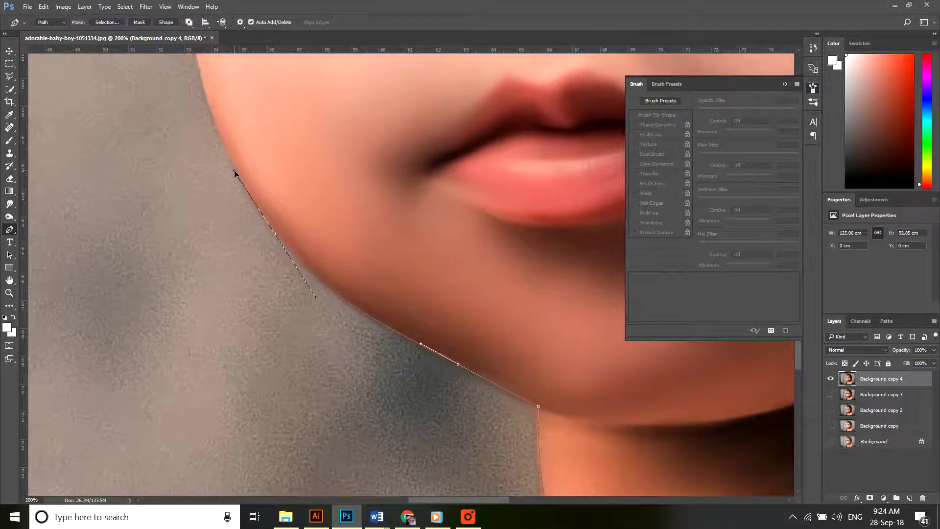
pyautogui.scroll(3, 234, 173)
pyautogui.hscroll(-1, 234, 172)
# Step: Continue the Pen path up the left-hand cheek outline toward the ear
pyautogui.click(239, 274)
pyautogui.click(228, 176)
pyautogui.click(216, 79)
pyautogui.scroll(4, 267, 206)
pyautogui.hscroll(-1, 267, 206)
pyautogui.click(265, 202)
pyautogui.click(222, 104)
pyautogui.click(213, 79)
pyautogui.scroll(2, 216, 78)
# Step: Trace the Pen path past the left-hand ear and up along the temple hair edge
pyautogui.moveTo(245, 139); pyautogui.dragTo(312, 345)
pyautogui.keyDown('alt'); pyautogui.click(245, 140); pyautogui.keyUp('alt')
pyautogui.click(262, 136)
pyautogui.moveTo(295, 276); pyautogui.dragTo(291, 255)
pyautogui.moveTo(261, 121); pyautogui.dragTo(253, 296)
pyautogui.moveTo(239, 170); pyautogui.dragTo(237, 148)
pyautogui.moveTo(250, 142); pyautogui.dragTo(249, 300)
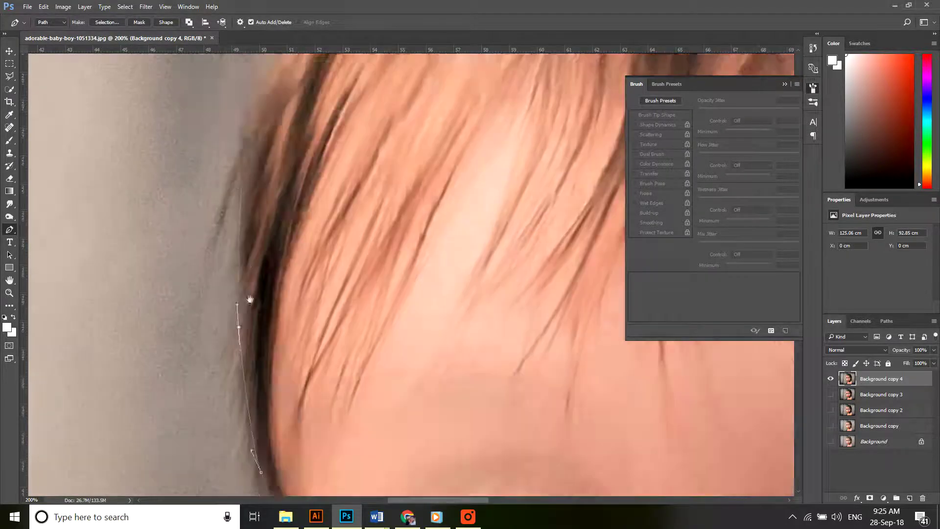
pyautogui.moveTo(281, 83); pyautogui.dragTo(222, 312)
pyautogui.moveTo(272, 226); pyautogui.dragTo(286, 200)
# Step: Carry the Pen path over the top of the head along the crown hair outline
pyautogui.moveTo(338, 139); pyautogui.dragTo(141, 303)
pyautogui.moveTo(193, 241); pyautogui.dragTo(206, 221)
pyautogui.moveTo(268, 194); pyautogui.dragTo(289, 183)
pyautogui.moveTo(372, 148); pyautogui.dragTo(392, 137)
pyautogui.moveTo(525, 86); pyautogui.dragTo(290, 182)
pyautogui.moveTo(343, 193); pyautogui.dragTo(364, 195)
pyautogui.moveTo(411, 198); pyautogui.dragTo(428, 203)
pyautogui.moveTo(487, 226); pyautogui.dragTo(510, 234)
pyautogui.moveTo(564, 267); pyautogui.dragTo(198, 221)
# Step: Trace the Pen path down the back of the head and around the hair strands at the nape
pyautogui.moveTo(274, 231); pyautogui.dragTo(290, 236)
pyautogui.moveTo(338, 367); pyautogui.dragTo(349, 384)
pyautogui.moveTo(377, 451); pyautogui.dragTo(249, 204)
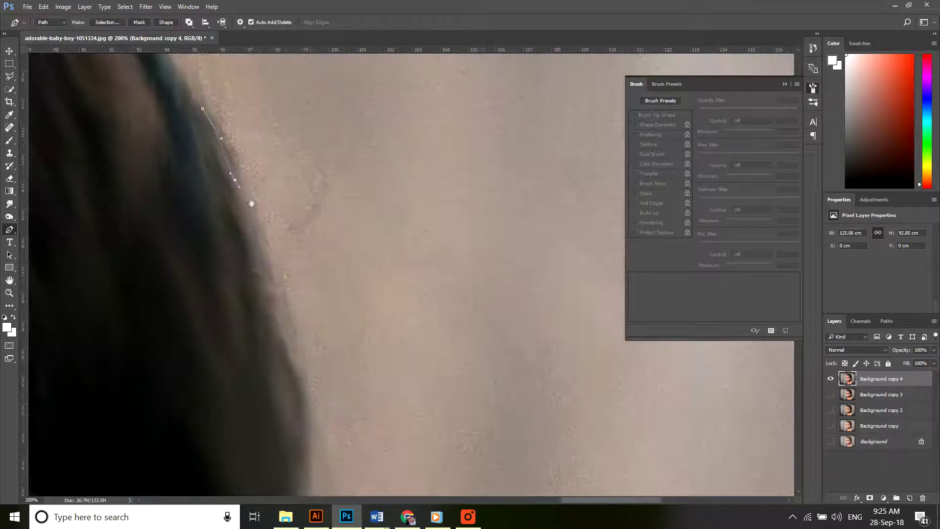
pyautogui.moveTo(333, 482); pyautogui.dragTo(338, 315)
pyautogui.moveTo(338, 392); pyautogui.dragTo(374, 304)
pyautogui.moveTo(363, 339); pyautogui.dragTo(360, 360)
pyautogui.moveTo(335, 435); pyautogui.dragTo(368, 233)
pyautogui.moveTo(362, 353); pyautogui.dragTo(368, 375)
pyautogui.moveTo(360, 427); pyautogui.dragTo(376, 333)
# Step: Follow the right-hand shoulder below the canvas edge, close the path around the child and convert it to a selection
pyautogui.moveTo(381, 335); pyautogui.dragTo(430, 389)
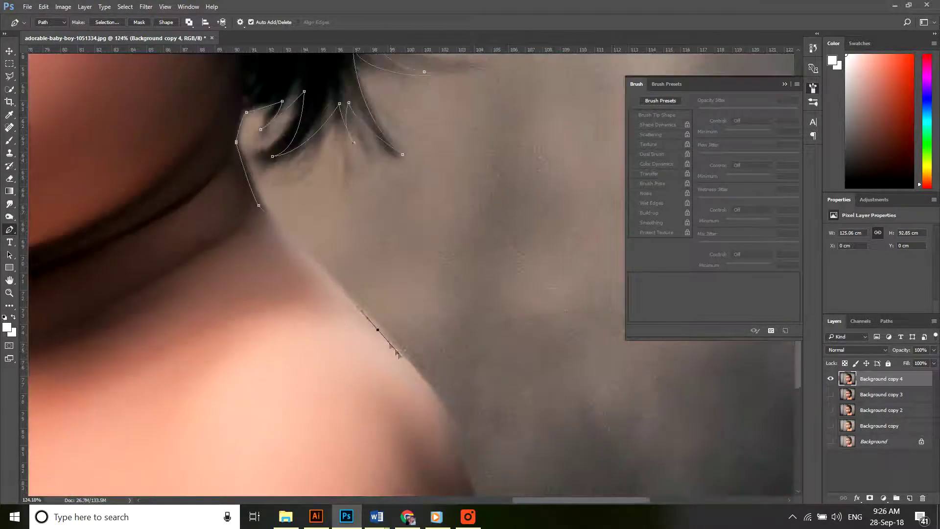
pyautogui.moveTo(447, 421); pyautogui.dragTo(384, 208)
pyautogui.click(440, 431)
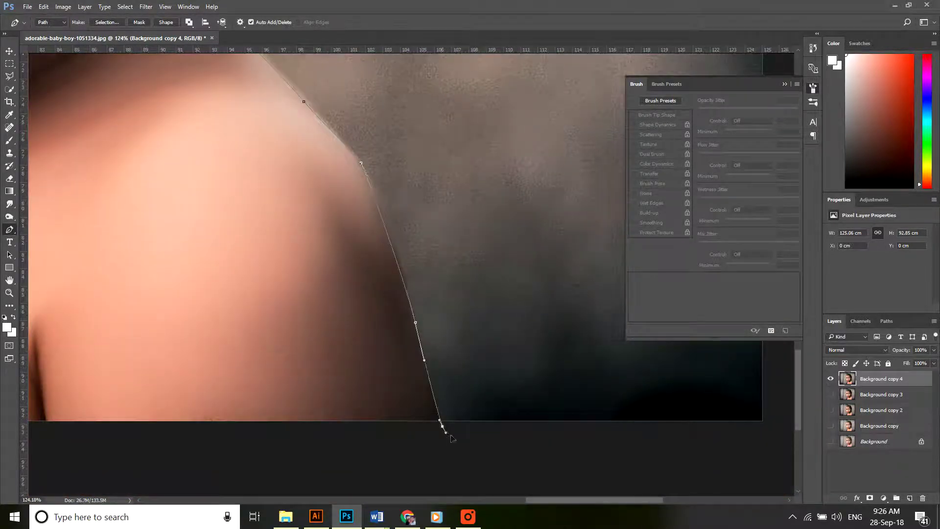
pyautogui.hotkey('ctrl', '-')
pyautogui.moveTo(77, 357); pyautogui.dragTo(294, 387)
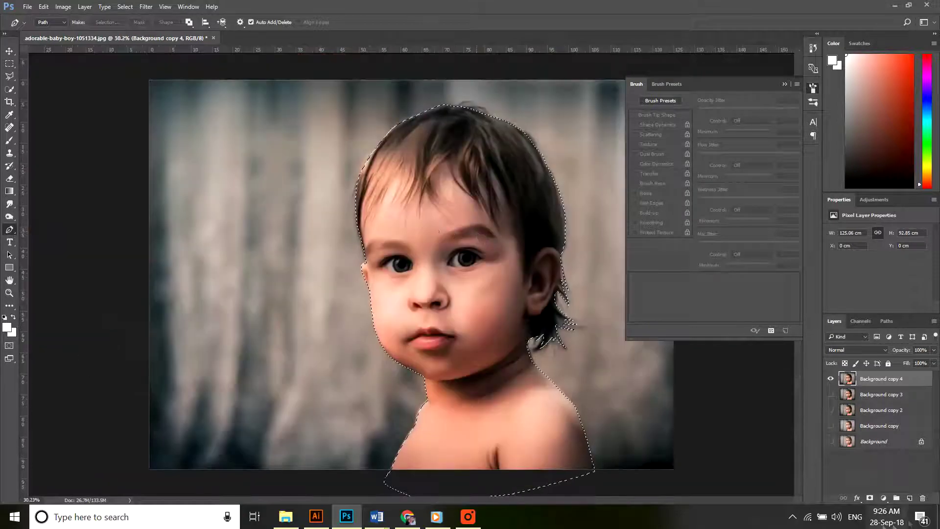
# Step: Mask Background copy 4 with the selection and duplicate Background copy 3 beneath it
pyautogui.click(870, 498)
pyautogui.click(831, 395)
pyautogui.moveTo(877, 394); pyautogui.dragTo(910, 495)
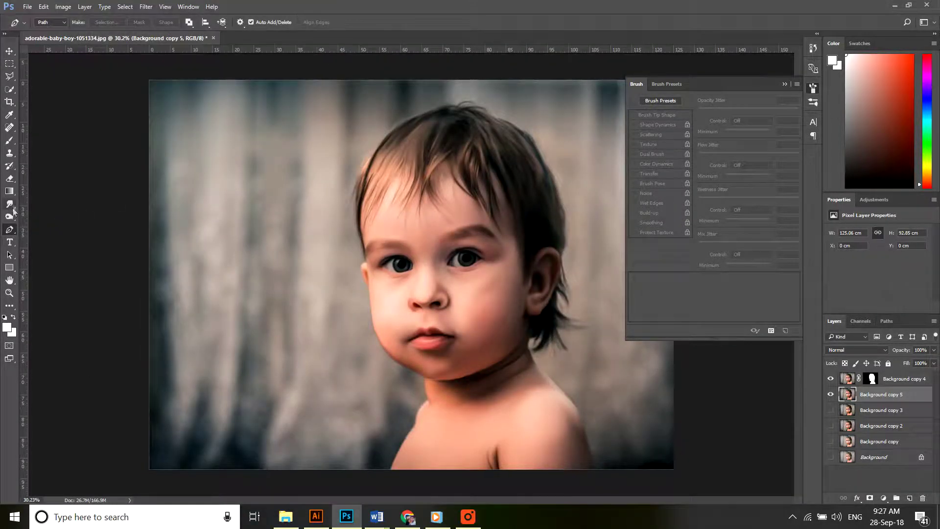
# Step: Smudge the backdrop around the child on Background copy 5 with a size 400 brush at 67% strength
pyautogui.moveTo(9, 204); pyautogui.dragTo(44, 225)
pyautogui.moveTo(269, 267)
pyautogui.mouseDown()
pyautogui.moveTo(311, 367)
pyautogui.moveTo(227, 436)
pyautogui.moveTo(206, 342)
pyautogui.moveTo(233, 138)
pyautogui.moveTo(360, 98)
pyautogui.moveTo(387, 416)
pyautogui.mouseUp()
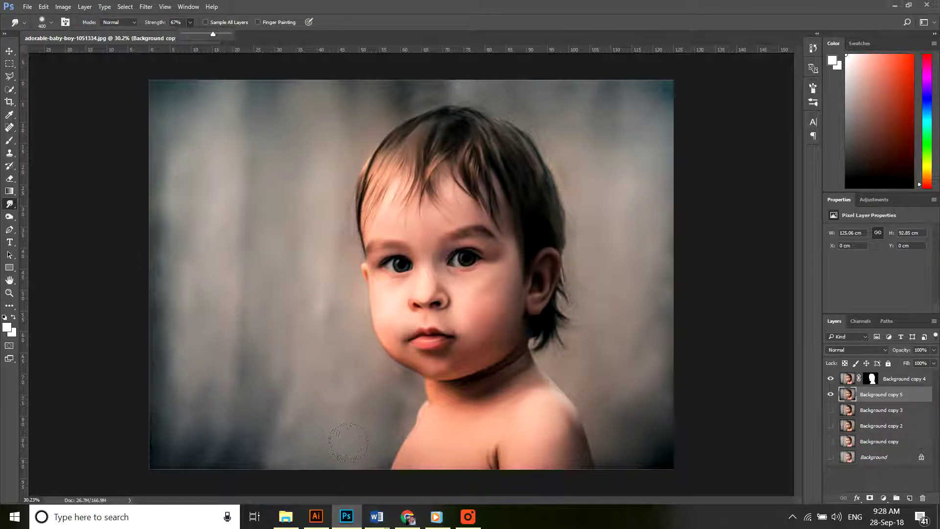
pyautogui.moveTo(348, 442)
pyautogui.mouseDown()
pyautogui.moveTo(406, 377)
pyautogui.moveTo(362, 289)
pyautogui.moveTo(351, 211)
pyautogui.moveTo(390, 135)
pyautogui.moveTo(499, 160)
pyautogui.moveTo(559, 235)
pyautogui.moveTo(561, 350)
pyautogui.moveTo(529, 427)
pyautogui.mouseUp()
pyautogui.moveTo(337, 408)
pyautogui.mouseDown()
pyautogui.moveTo(322, 333)
pyautogui.moveTo(275, 246)
pyautogui.moveTo(328, 343)
pyautogui.mouseUp()
pyautogui.moveTo(619, 248); pyautogui.dragTo(635, 191)
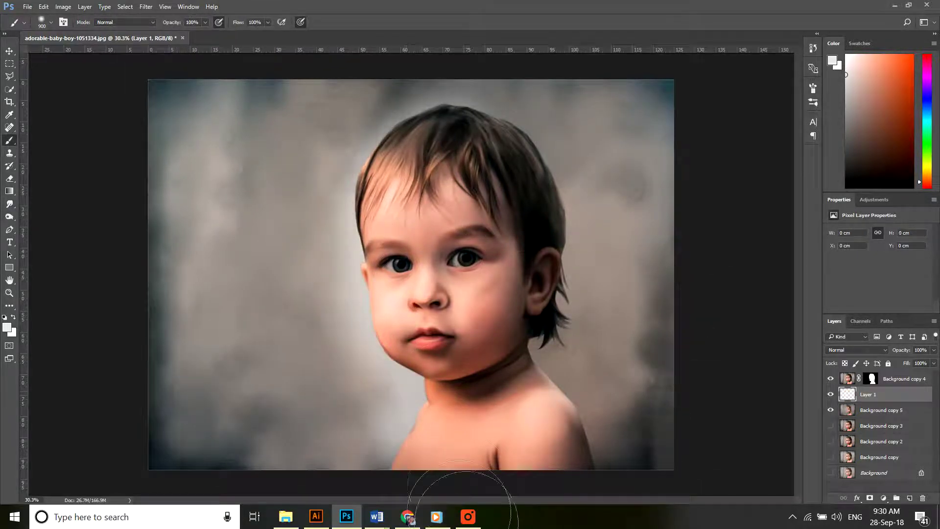
# Step: Paint a light glow around the child on Layer 1 with a 900 px soft brush and apply a 141.7-pixel Gaussian Blur
pyautogui.moveTo(570, 211)
pyautogui.mouseDown()
pyautogui.moveTo(438, 310)
pyautogui.moveTo(461, 490)
pyautogui.moveTo(587, 303)
pyautogui.moveTo(640, 521)
pyautogui.mouseUp()
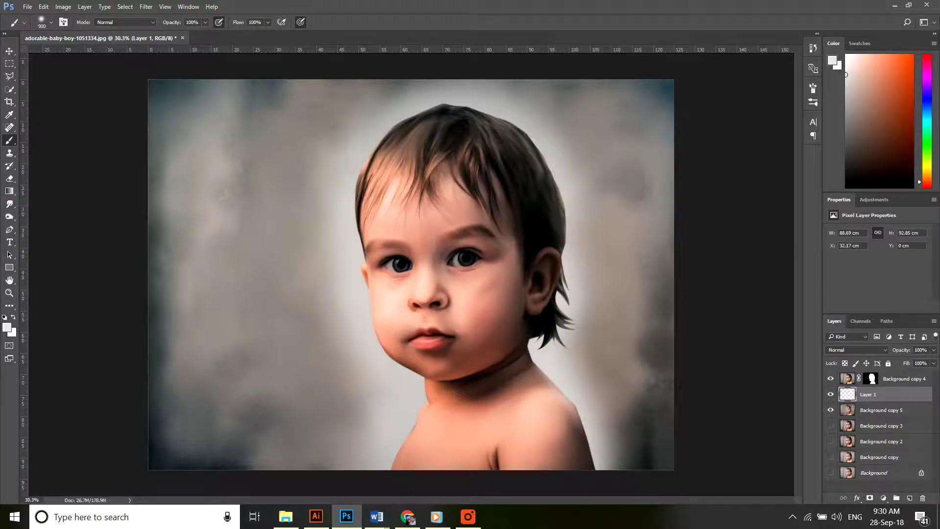
pyautogui.click(146, 7)
pyautogui.moveTo(175, 147)
pyautogui.click(349, 193)
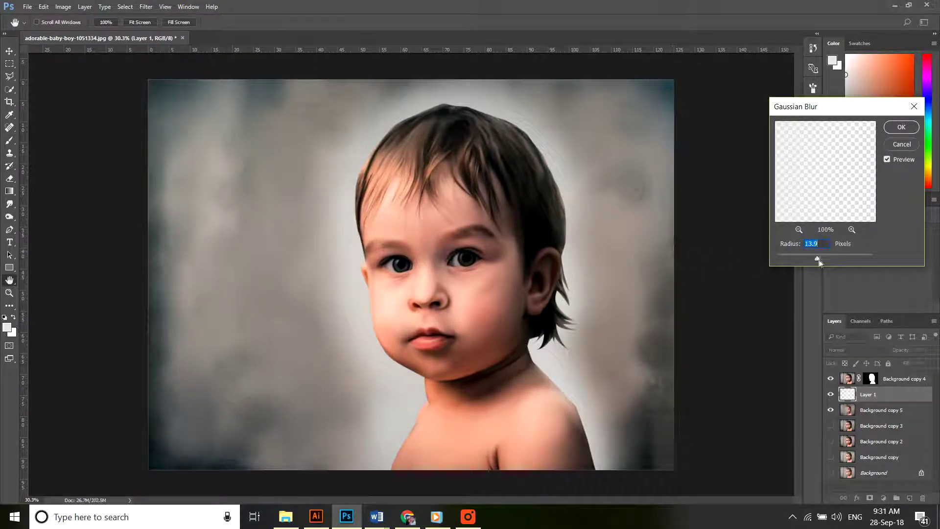
pyautogui.click(912, 128)
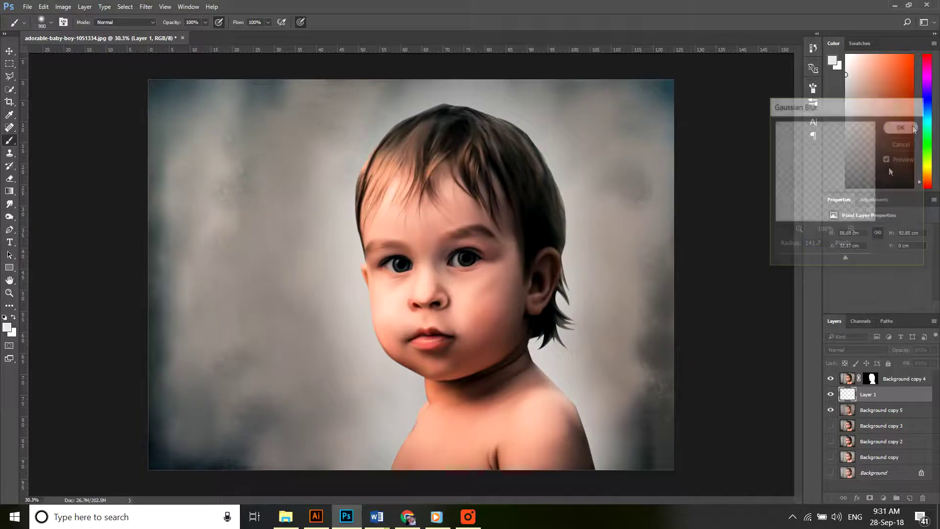
pyautogui.click(863, 346)
pyautogui.scroll(-5, 863, 344)
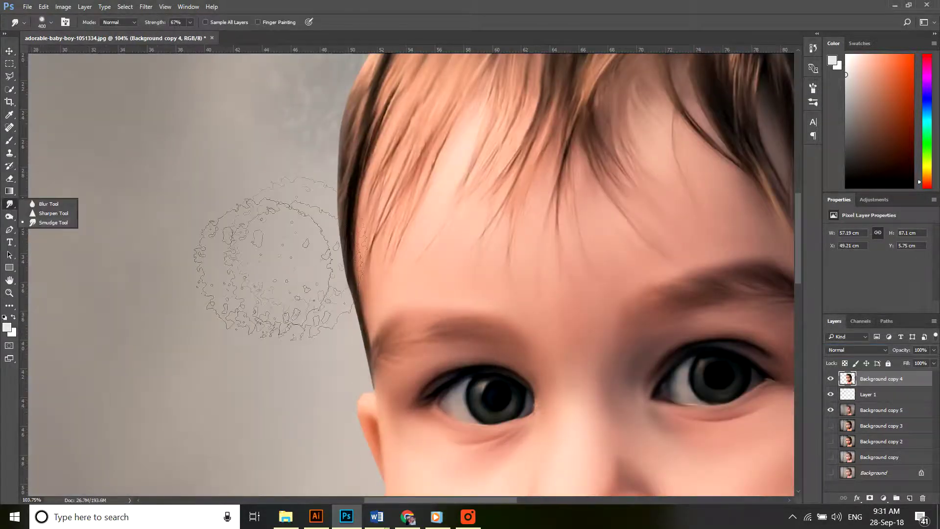
# Step: Smudge the hair edge above the left-hand ear on Background copy 4 with the fine speckled tip, raising strength to 79%
pyautogui.rightClick(298, 169)
pyautogui.doubleClick(387, 301)
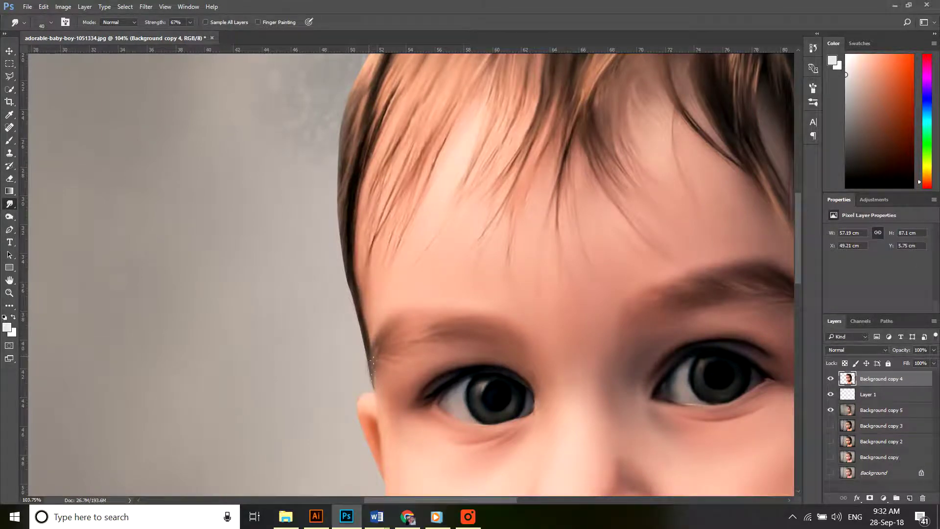
pyautogui.scroll(4, 372, 360)
pyautogui.moveTo(374, 262); pyautogui.dragTo(379, 367)
pyautogui.click(190, 22)
pyautogui.moveTo(192, 33); pyautogui.dragTo(198, 33)
pyautogui.moveTo(364, 230); pyautogui.dragTo(360, 289)
pyautogui.moveTo(354, 191); pyautogui.dragTo(354, 245)
pyautogui.moveTo(354, 172); pyautogui.dragTo(354, 255)
pyautogui.moveTo(344, 140); pyautogui.dragTo(341, 205)
pyautogui.moveTo(336, 105)
pyautogui.mouseDown()
pyautogui.moveTo(336, 184)
pyautogui.moveTo(349, 247)
pyautogui.mouseUp()
pyautogui.moveTo(364, 238); pyautogui.dragTo(387, 401)
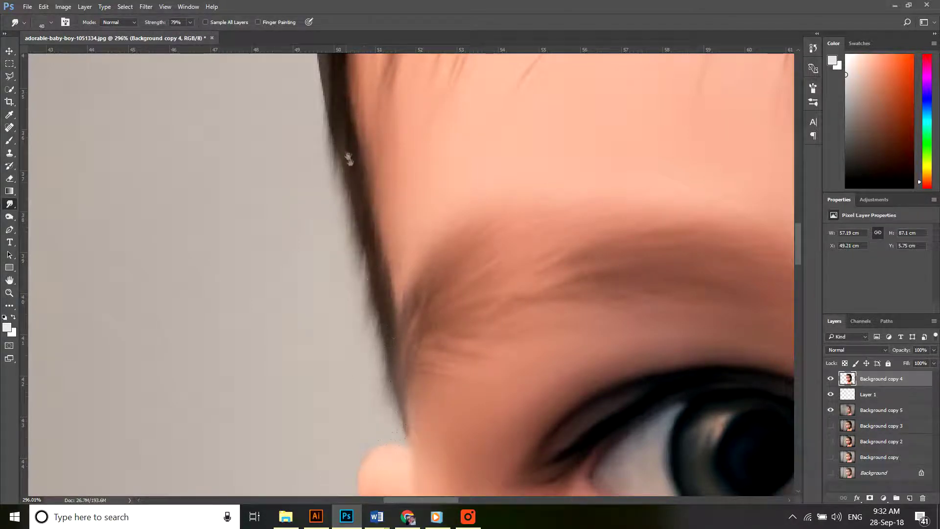
# Step: Smudge the left-hand hair outline from the temple up toward the crown
pyautogui.moveTo(344, 156); pyautogui.dragTo(344, 314)
pyautogui.moveTo(329, 186); pyautogui.dragTo(323, 304)
pyautogui.moveTo(315, 98); pyautogui.dragTo(314, 231)
pyautogui.moveTo(312, 98); pyautogui.dragTo(310, 211)
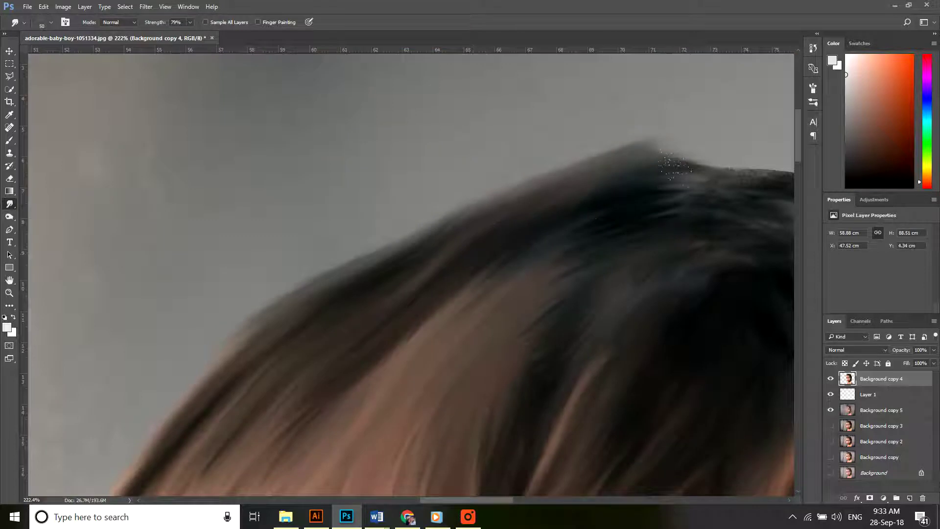
# Step: Smudge the hair edge across the top of the crown at brush size 50 to soften the cut-out outline
pyautogui.moveTo(625, 198)
pyautogui.mouseDown()
pyautogui.moveTo(678, 149)
pyautogui.moveTo(740, 166)
pyautogui.mouseUp()
pyautogui.moveTo(713, 204)
pyautogui.mouseDown()
pyautogui.moveTo(395, 244)
pyautogui.moveTo(426, 198)
pyautogui.mouseUp()
pyautogui.moveTo(385, 213); pyautogui.dragTo(458, 202)
pyautogui.moveTo(438, 211); pyautogui.dragTo(541, 235)
pyautogui.moveTo(426, 211)
pyautogui.mouseDown()
pyautogui.moveTo(495, 213)
pyautogui.moveTo(485, 207)
pyautogui.mouseUp()
pyautogui.moveTo(480, 209); pyautogui.dragTo(583, 244)
pyautogui.moveTo(539, 240); pyautogui.dragTo(632, 265)
pyautogui.moveTo(502, 223)
pyautogui.mouseDown()
pyautogui.moveTo(549, 227)
pyautogui.moveTo(409, 197)
pyautogui.moveTo(416, 171)
pyautogui.moveTo(401, 164)
pyautogui.mouseUp()
pyautogui.scroll(-4, 607, 147)
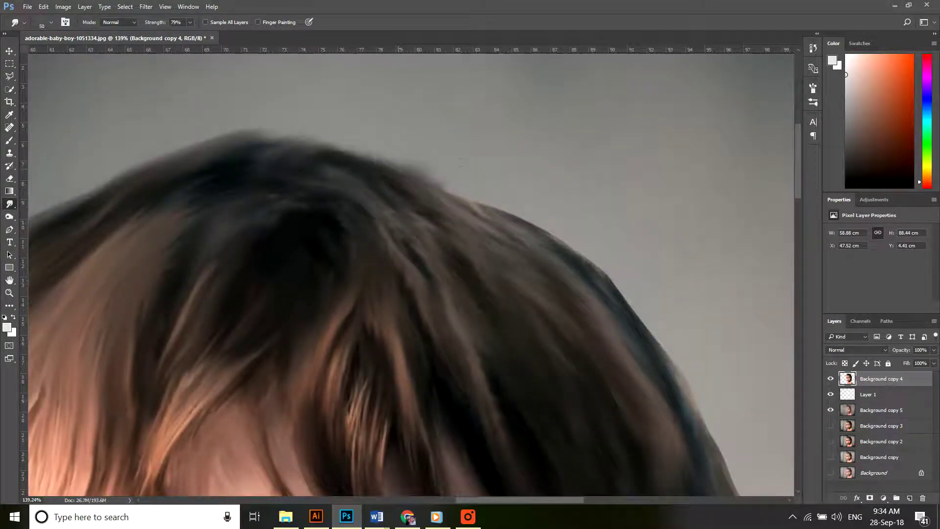
# Step: Smudge the hair outline along the upper right-hand side of the head, following the strands downward
pyautogui.moveTo(671, 387); pyautogui.dragTo(411, 139)
pyautogui.moveTo(387, 79); pyautogui.dragTo(424, 130)
pyautogui.moveTo(438, 164); pyautogui.dragTo(408, 144)
pyautogui.moveTo(465, 218); pyautogui.dragTo(482, 257)
pyautogui.moveTo(469, 226); pyautogui.dragTo(509, 309)
pyautogui.moveTo(496, 294); pyautogui.dragTo(527, 388)
pyautogui.moveTo(520, 347); pyautogui.dragTo(532, 402)
pyautogui.moveTo(505, 316); pyautogui.dragTo(526, 359)
pyautogui.moveTo(525, 391); pyautogui.dragTo(531, 441)
# Step: Blend the hair edge down the back of the head toward the nape with short downward smudges
pyautogui.scroll(-3, 514, 353)
pyautogui.moveTo(529, 331); pyautogui.dragTo(518, 448)
pyautogui.moveTo(520, 419); pyautogui.dragTo(513, 474)
pyautogui.moveTo(525, 409); pyautogui.dragTo(519, 461)
pyautogui.moveTo(530, 355); pyautogui.dragTo(531, 399)
pyautogui.moveTo(520, 446); pyautogui.dragTo(511, 490)
pyautogui.moveTo(517, 456); pyautogui.dragTo(511, 490)
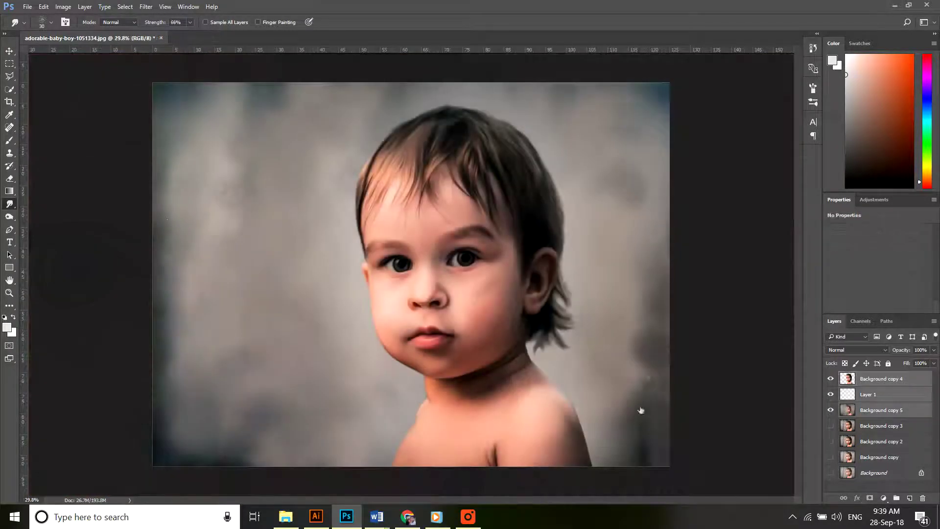
# Step: Scale up Background copy 4, Layer 1 and Background copy 5 together with Free Transform and reposition the portrait
pyautogui.hotkey('ctrl', 't')
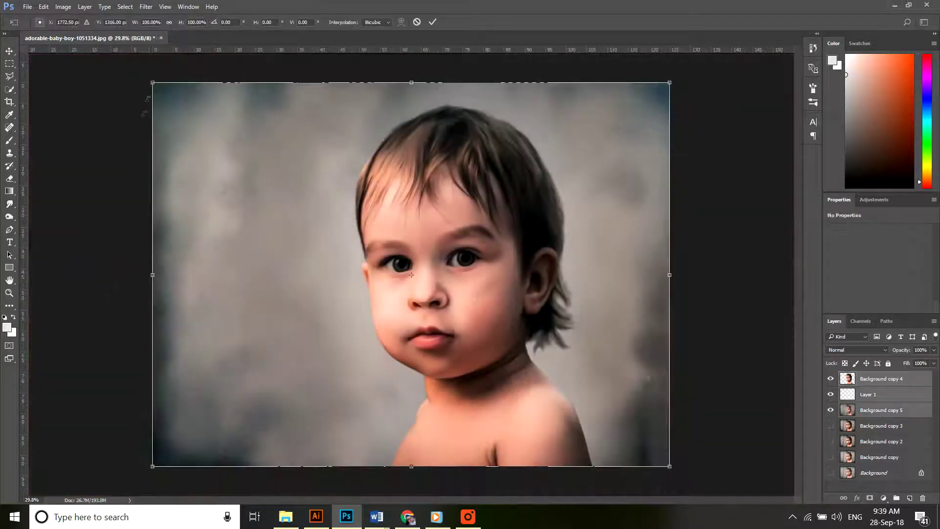
pyautogui.moveTo(152, 82); pyautogui.dragTo(32, 1)
pyautogui.moveTo(236, 217); pyautogui.dragTo(315, 228)
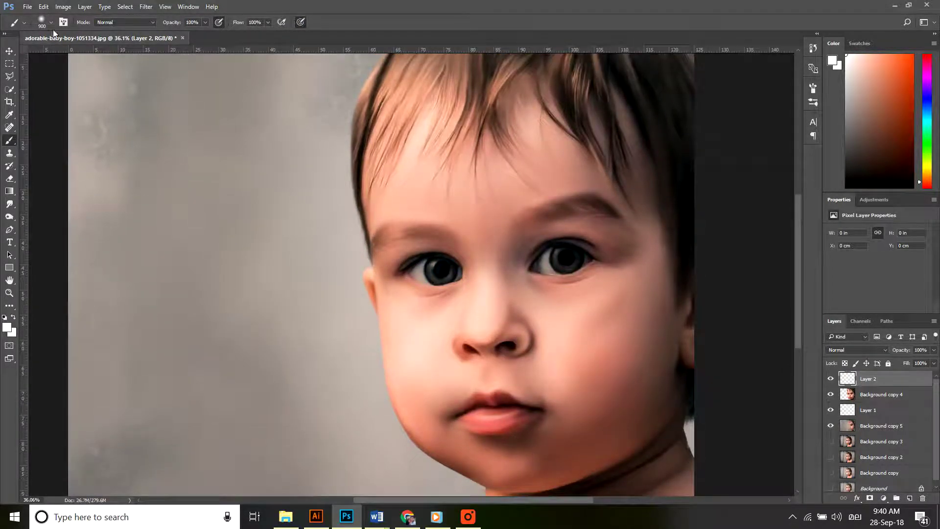
# Step: Paint white over the left-hand eye's white on Layer 2 with a soft 28 px brush, lowering the layer's opacity to 24%
pyautogui.click(50, 22)
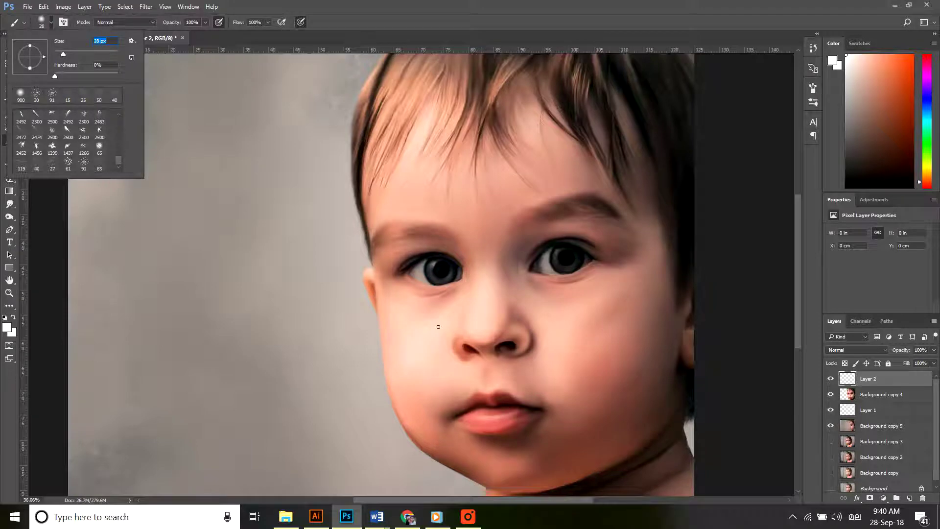
pyautogui.click(440, 328)
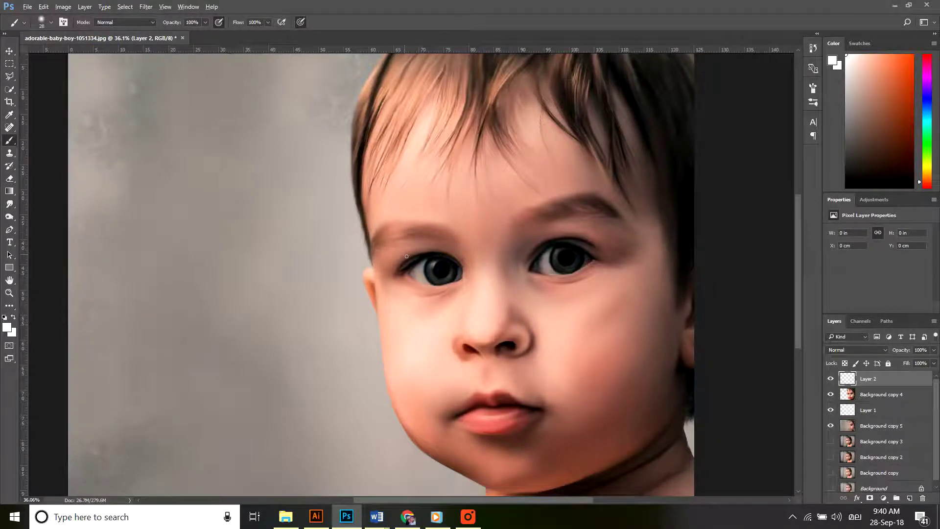
pyautogui.scroll(5, 436, 267)
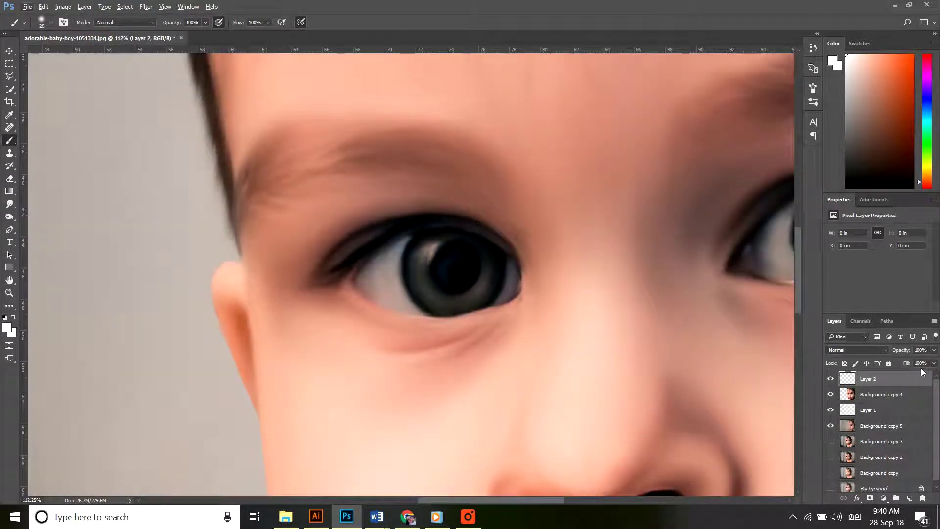
pyautogui.click(933, 350)
pyautogui.moveTo(930, 363); pyautogui.dragTo(898, 365)
pyautogui.click(348, 266)
pyautogui.moveTo(400, 271); pyautogui.dragTo(383, 248)
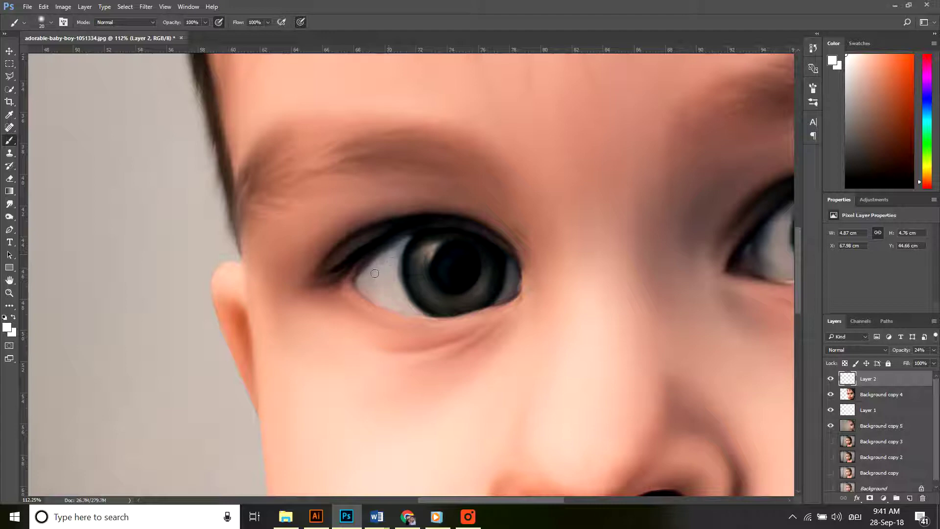
# Step: Finish whitening the left-hand eye and paint white over both sides of the right-hand eye's white on Layer 2
pyautogui.moveTo(409, 248); pyautogui.dragTo(411, 306)
pyautogui.moveTo(513, 264); pyautogui.dragTo(509, 296)
pyautogui.moveTo(549, 309)
pyautogui.mouseDown()
pyautogui.moveTo(492, 293)
pyautogui.moveTo(329, 277)
pyautogui.mouseUp()
pyautogui.moveTo(543, 212)
pyautogui.mouseDown()
pyautogui.moveTo(533, 223)
pyautogui.moveTo(546, 245)
pyautogui.moveTo(576, 249)
pyautogui.moveTo(523, 224)
pyautogui.moveTo(566, 226)
pyautogui.mouseUp()
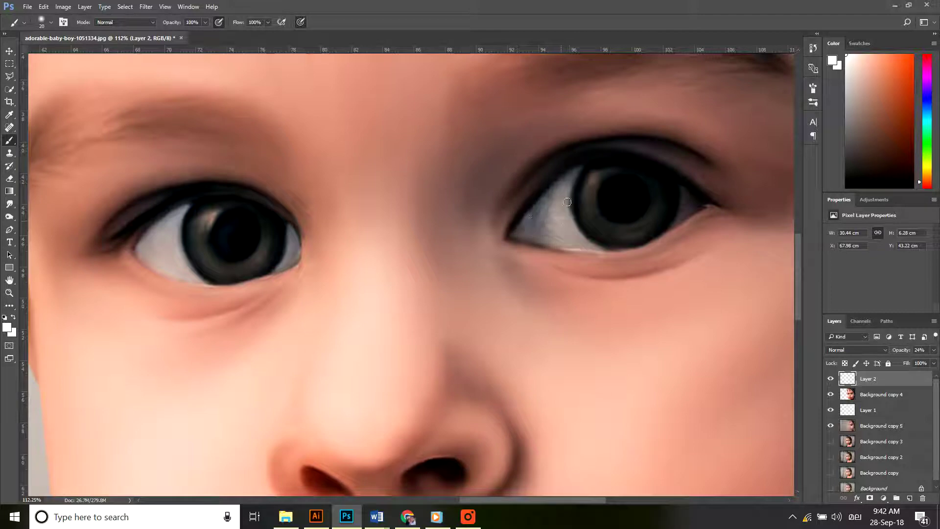
pyautogui.moveTo(568, 189); pyautogui.dragTo(578, 181)
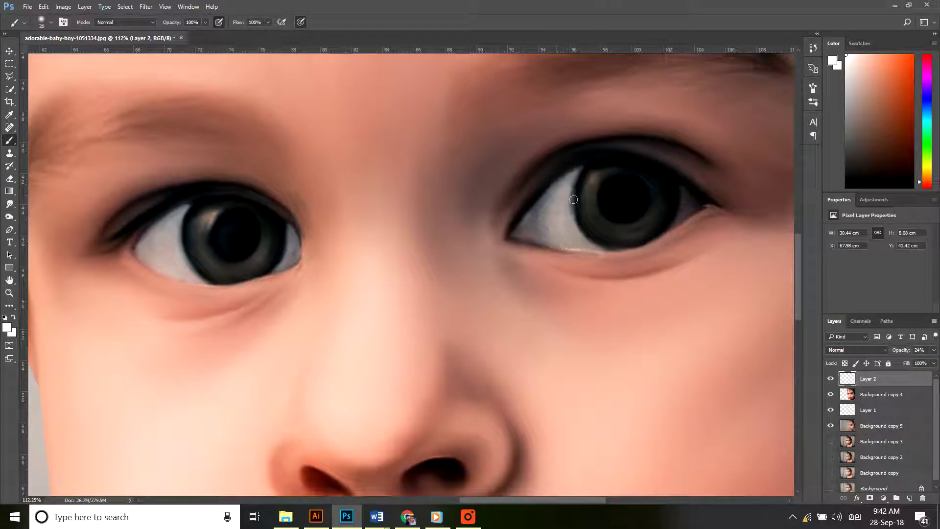
pyautogui.moveTo(692, 211); pyautogui.dragTo(673, 235)
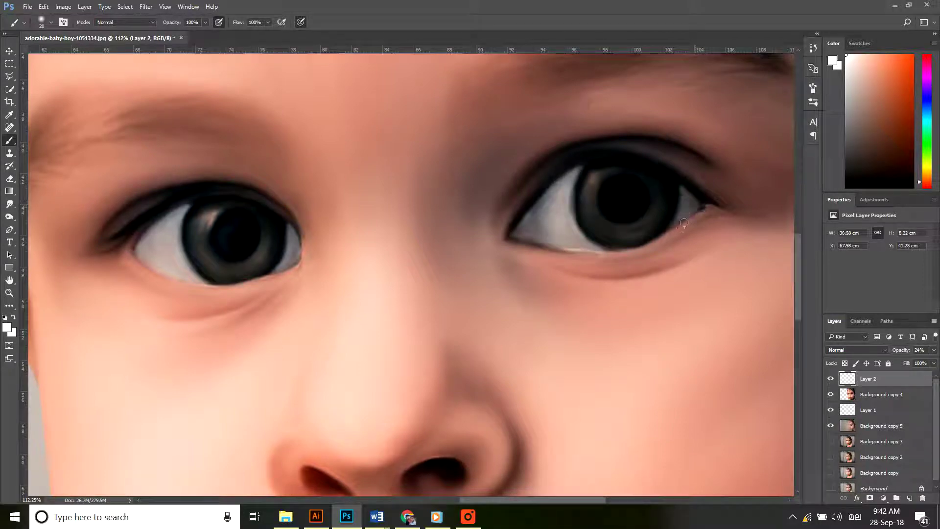
pyautogui.scroll(-3, 650, 218)
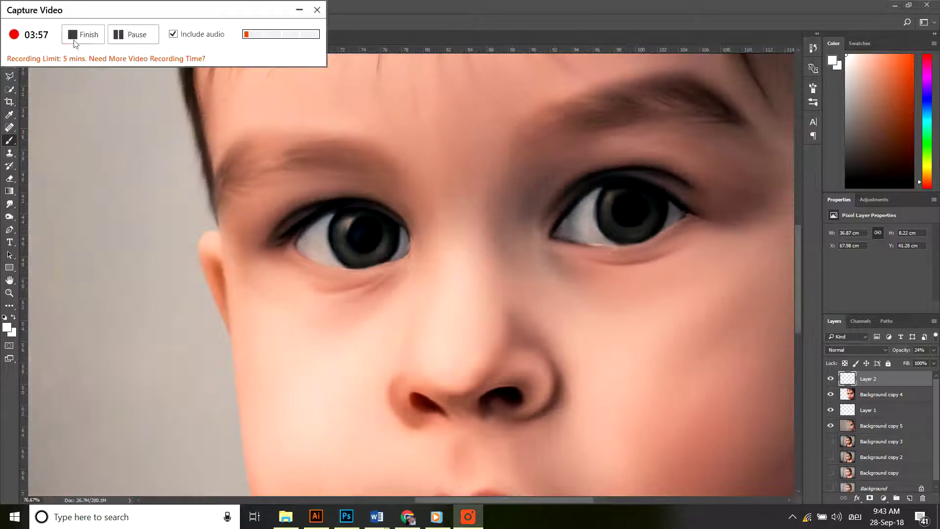
# Step: Merge the eye-white layer, Layer 2, with Background copy 4 into a single layer
pyautogui.click(73, 38)
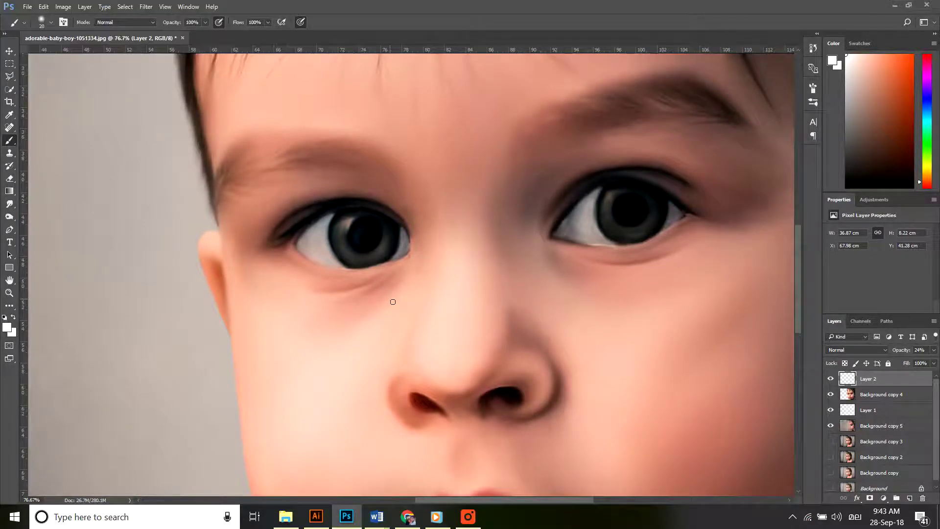
pyautogui.scroll(-3, 395, 303)
pyautogui.scroll(-2, 395, 303)
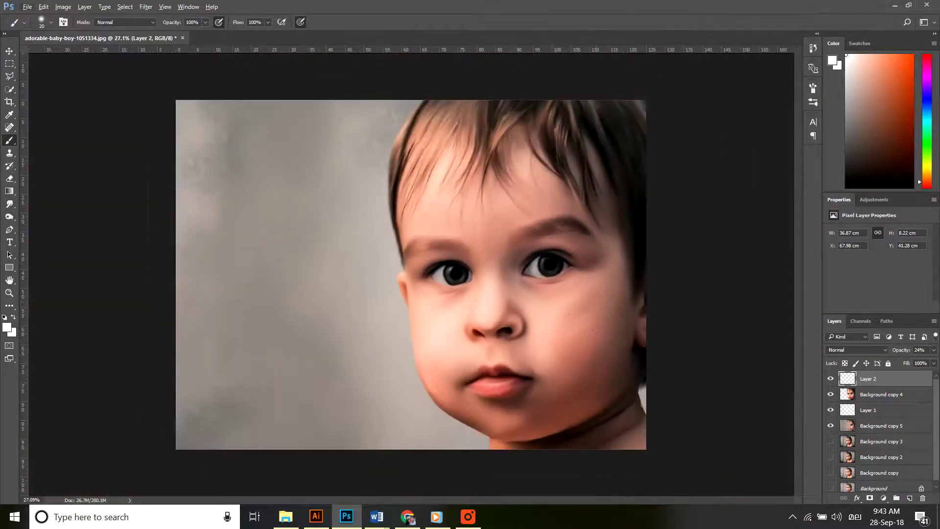
pyautogui.scroll(5, 609, 449)
pyautogui.scroll(-4, 519, 356)
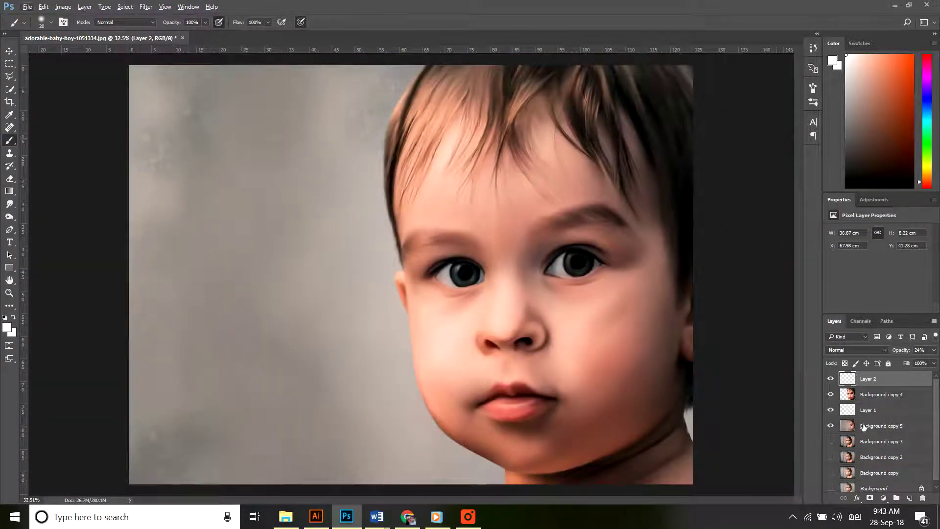
pyautogui.keyDown('ctrl'); pyautogui.click(888, 398); pyautogui.keyUp('ctrl')
pyautogui.hotkey('ctrl', 'e')
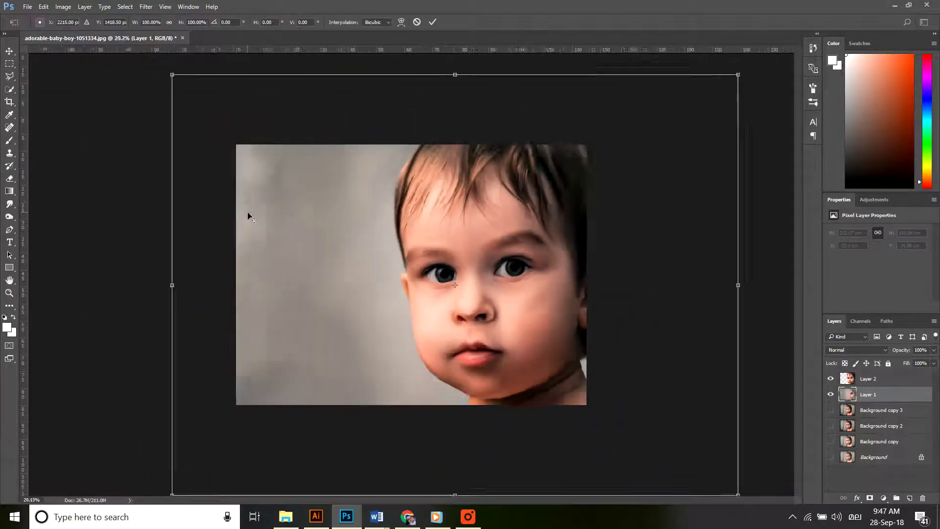
# Step: Scale the Layer 1 backdrop down from its upper-left corner and stretch it horizontally far past the canvas's right-hand edge with Free Transform
pyautogui.scroll(-2, 248, 212)
pyautogui.moveTo(231, 122); pyautogui.dragTo(280, 162)
pyautogui.press('Return')
pyautogui.hotkey('ctrl', 't')
pyautogui.moveTo(609, 283); pyautogui.dragTo(760, 284)
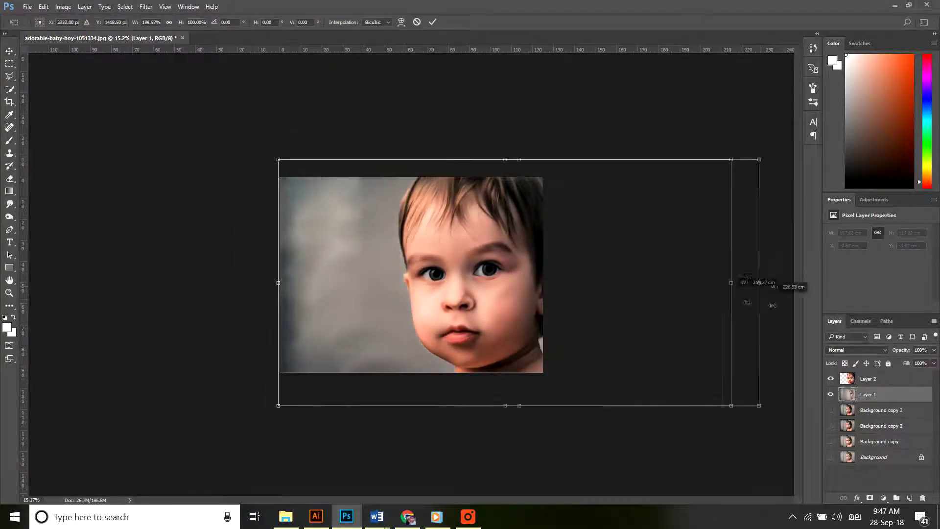
pyautogui.press('Return')
pyautogui.scroll(2, 415, 290)
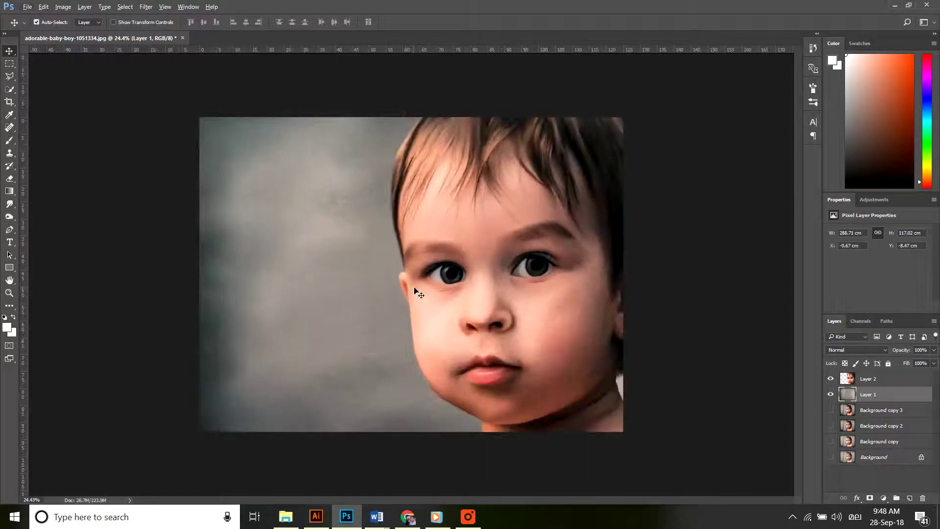
# Step: Duplicate the child cutout on Layer 2 and set the duplicate's blend mode to Vivid Light
pyautogui.click(872, 382)
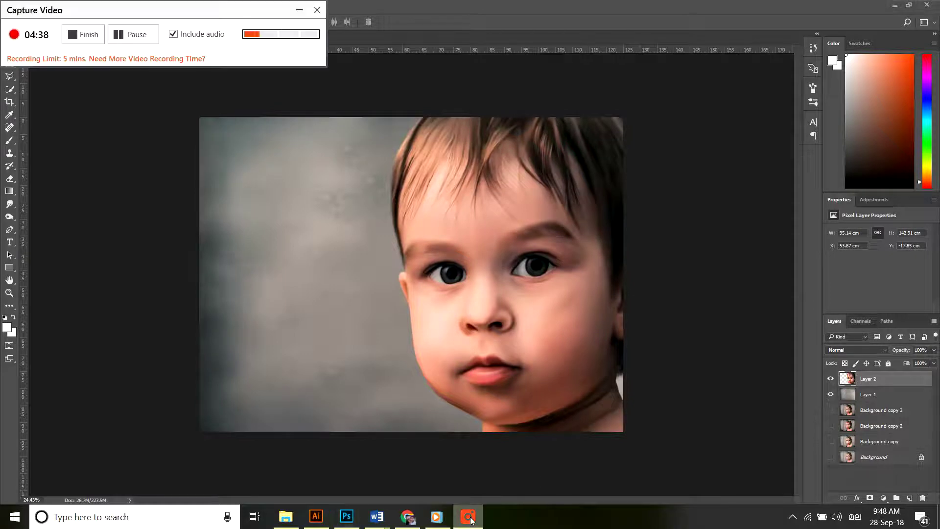
pyautogui.moveTo(887, 386); pyautogui.dragTo(909, 498)
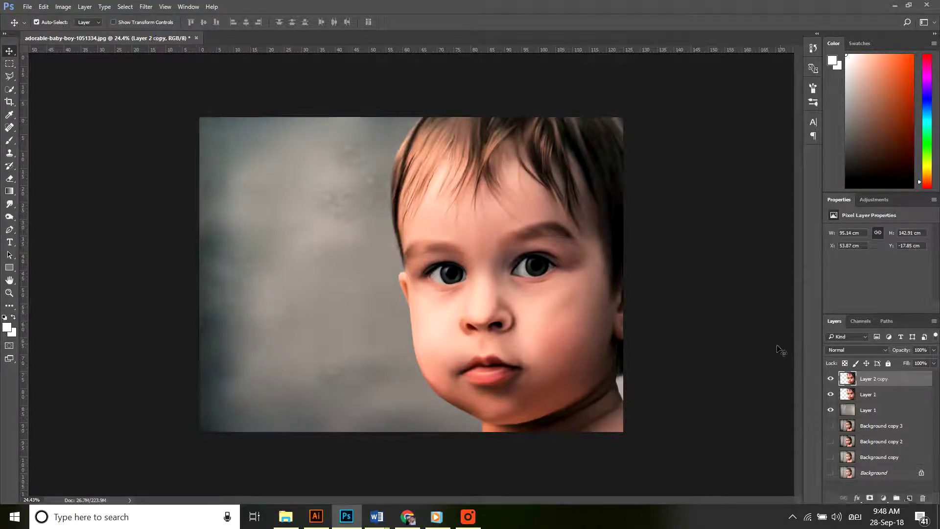
pyautogui.click(886, 349)
pyautogui.click(844, 268)
# Step: Sharpen Layer 2 copy with the High Pass filter at a radius of about 4 pixels
pyautogui.click(145, 7)
pyautogui.moveTo(284, 247)
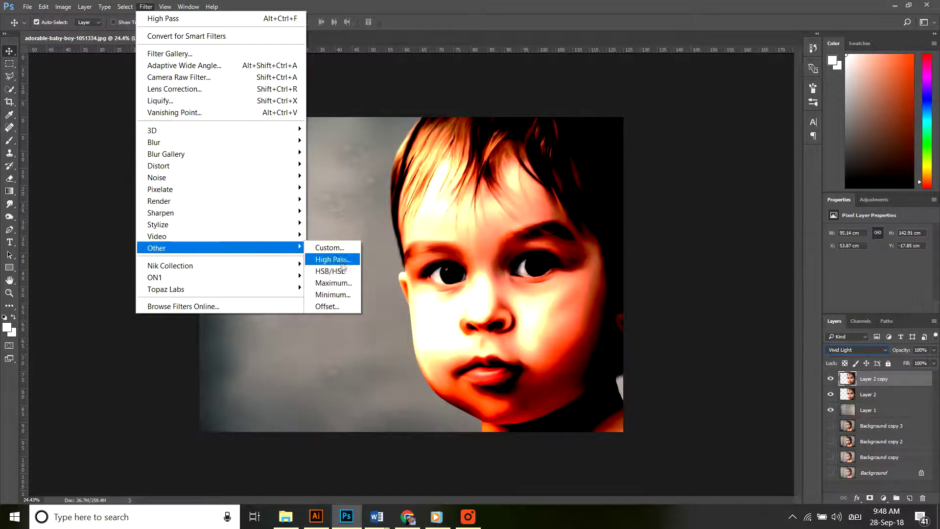
pyautogui.click(341, 265)
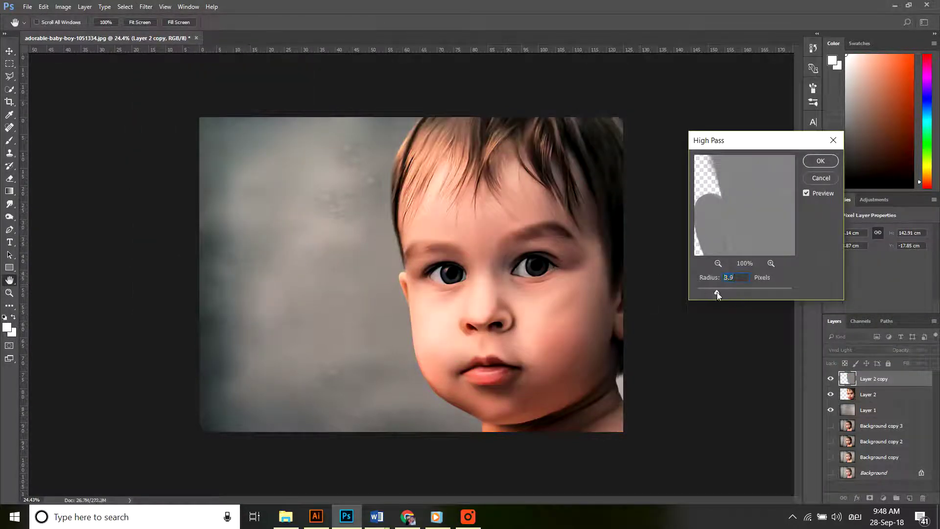
pyautogui.moveTo(717, 292)
pyautogui.mouseDown()
pyautogui.moveTo(744, 292)
pyautogui.moveTo(719, 293)
pyautogui.mouseUp()
pyautogui.click(820, 164)
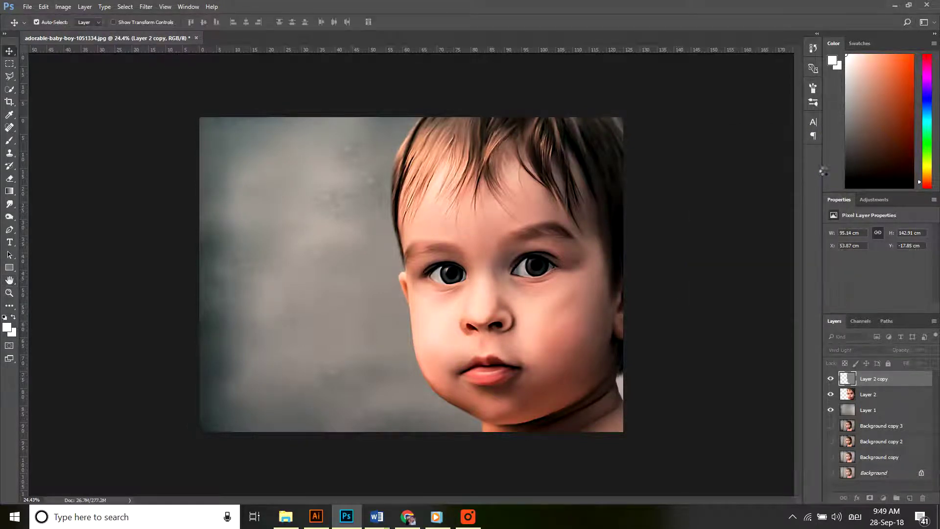
pyautogui.scroll(1, 487, 332)
pyautogui.scroll(-1, 486, 331)
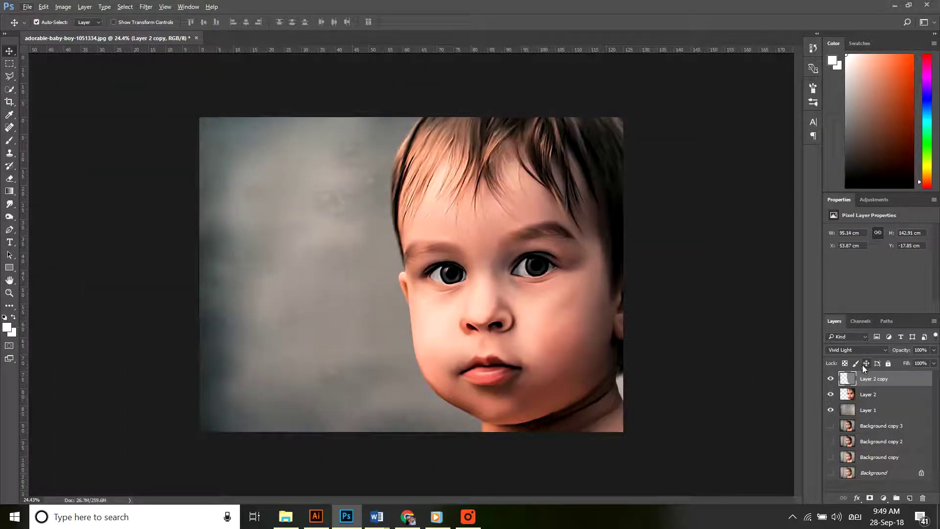
# Step: Merge the sharpened copy with Layer 2 and duplicate the merged cutout, flattening a Hue/Saturation adjustment into the duplicate
pyautogui.keyDown('shift'); pyautogui.click(885, 397); pyautogui.keyUp('shift')
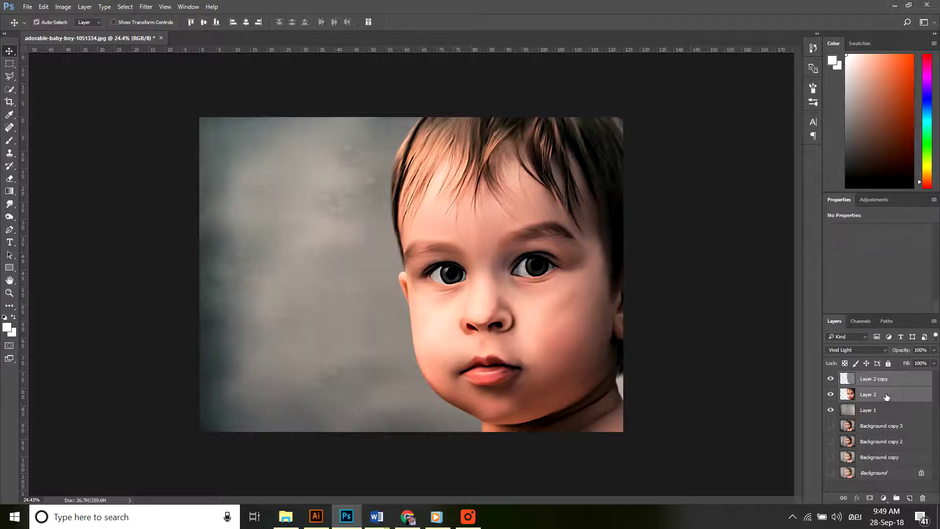
pyautogui.click(887, 397)
pyautogui.moveTo(903, 398); pyautogui.dragTo(909, 497)
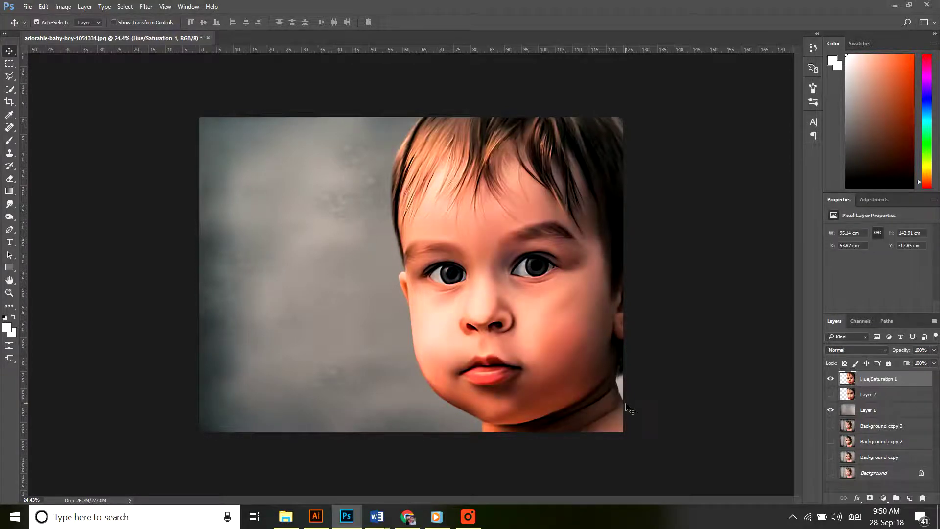
pyautogui.hotkey('ctrl', 'e')
# Step: Apply the Camera Raw Filter to Layer 2 copy with Contrast +12 and Clarity +28
pyautogui.click(146, 6)
pyautogui.click(178, 76)
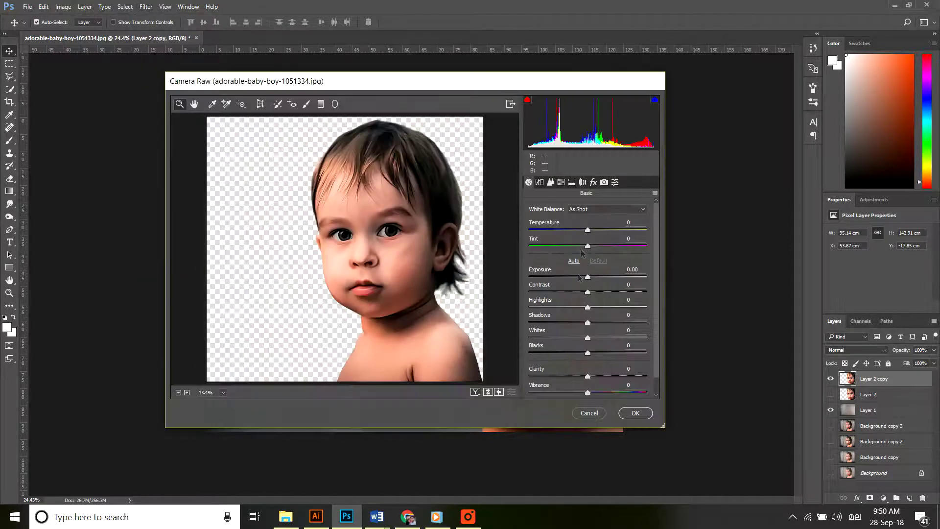
pyautogui.moveTo(588, 292); pyautogui.dragTo(594, 292)
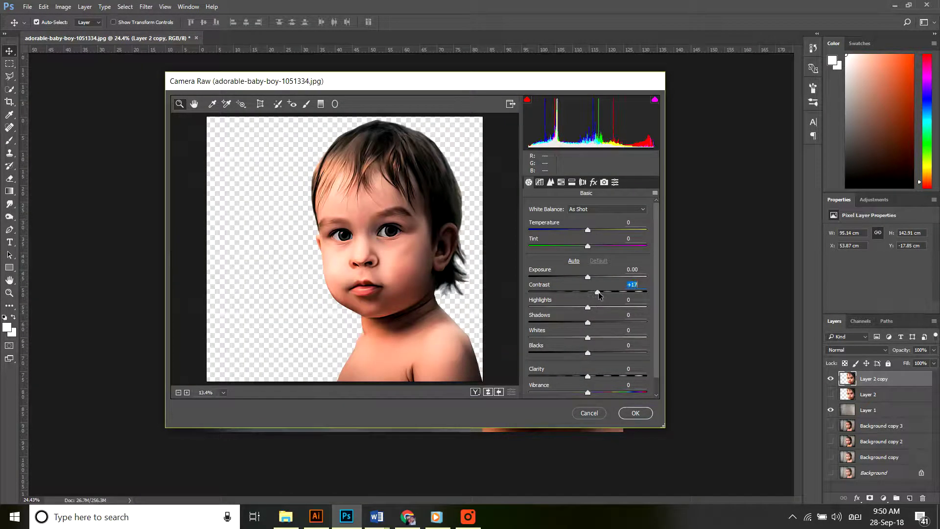
pyautogui.moveTo(588, 376); pyautogui.dragTo(605, 376)
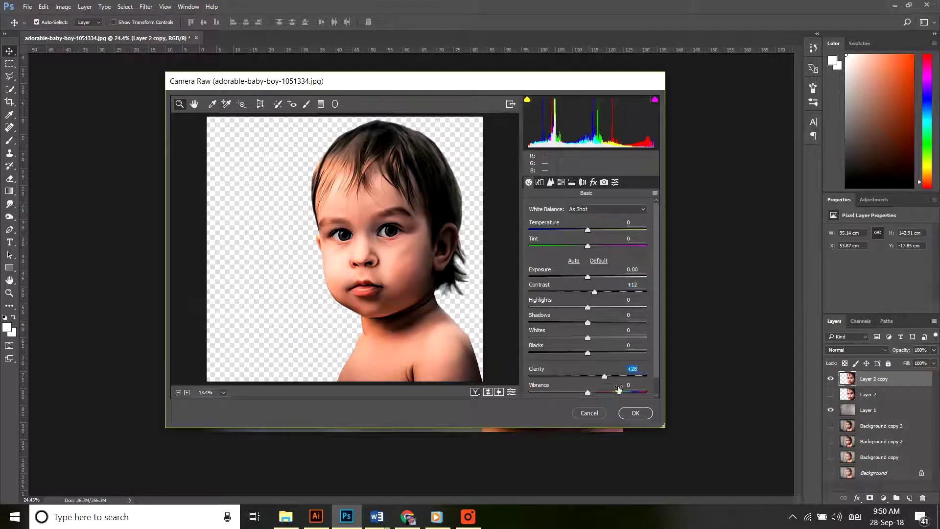
pyautogui.click(636, 412)
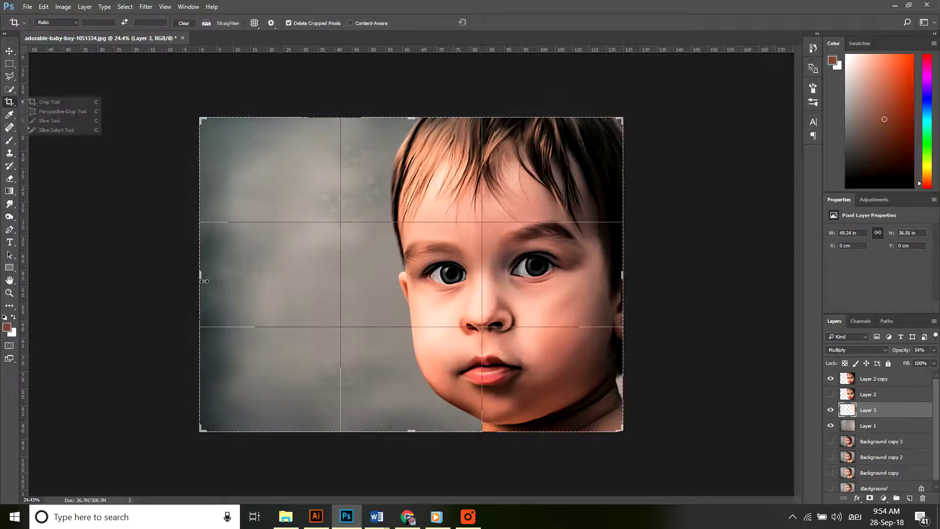
# Step: Crop the canvas to about 109 × 118 cm, trimming the left-hand backdrop and extending it above and below to include the whole head
pyautogui.moveTo(201, 274); pyautogui.dragTo(230, 276)
pyautogui.moveTo(415, 122); pyautogui.dragTo(418, 79)
pyautogui.press('Return')
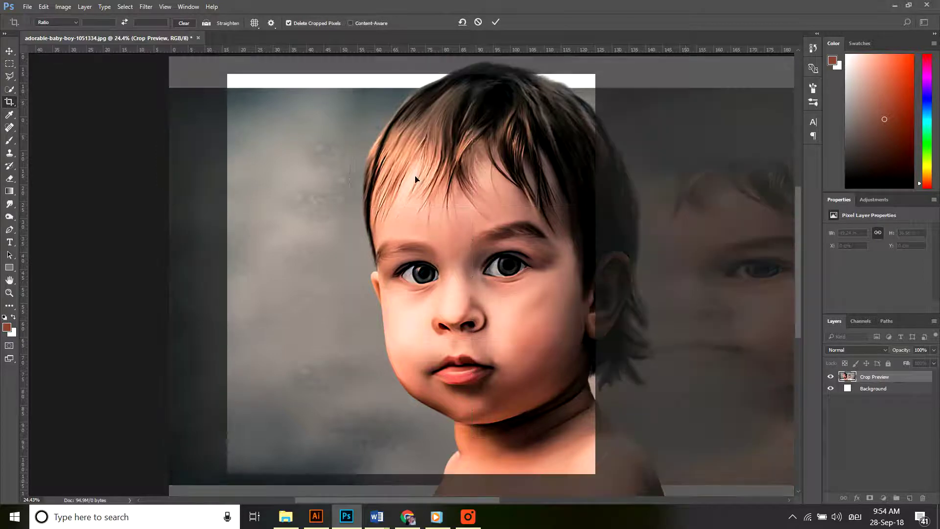
# Step: Stretch Layer 3 and Layer 1 together to about 103.6% height to cover the blank strip along the canvas's upper edge, and deselect the layers
pyautogui.hotkey('ctrl', 't')
pyautogui.moveTo(416, 84); pyautogui.dragTo(416, 78)
pyautogui.press('Return')
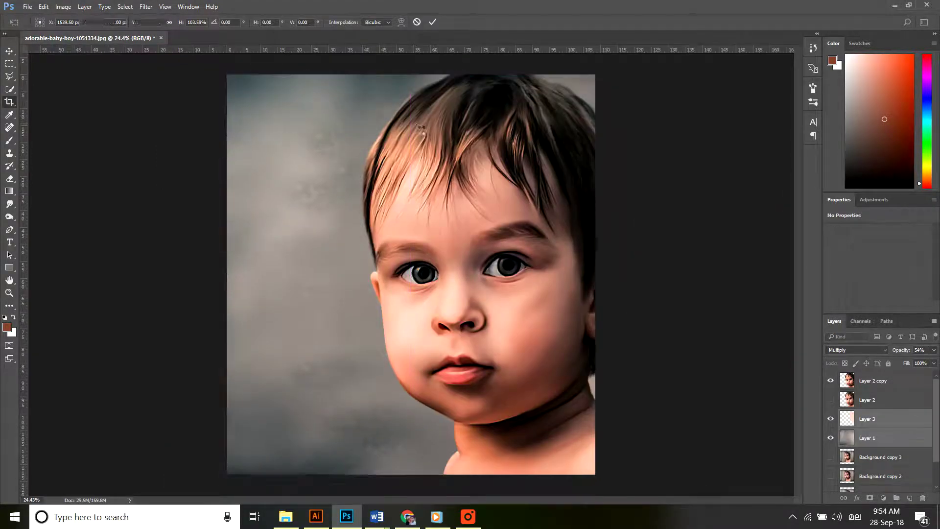
pyautogui.press('c')
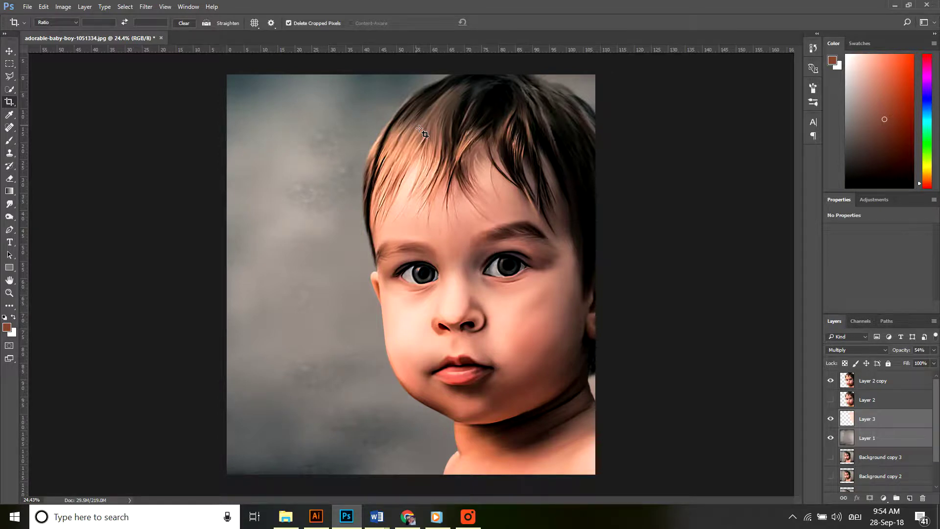
pyautogui.click(9, 51)
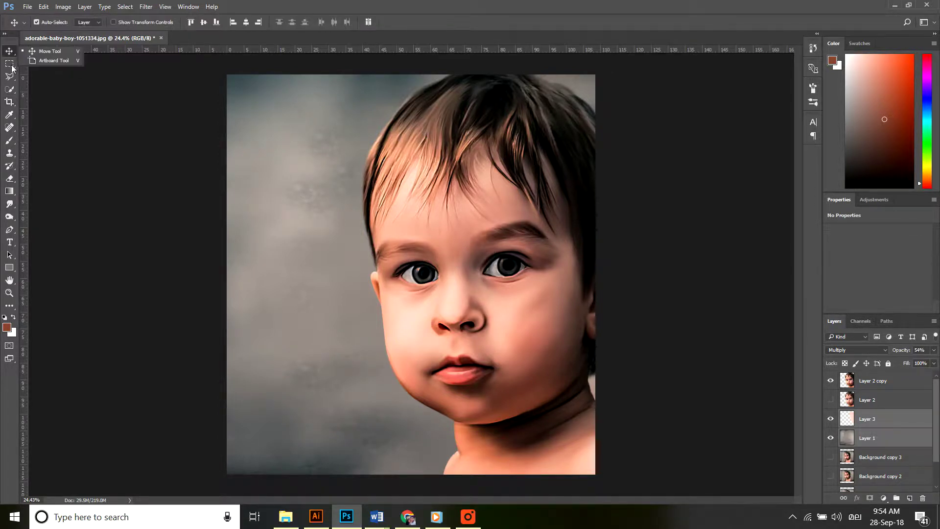
pyautogui.click(114, 143)
pyautogui.press('ctrl')
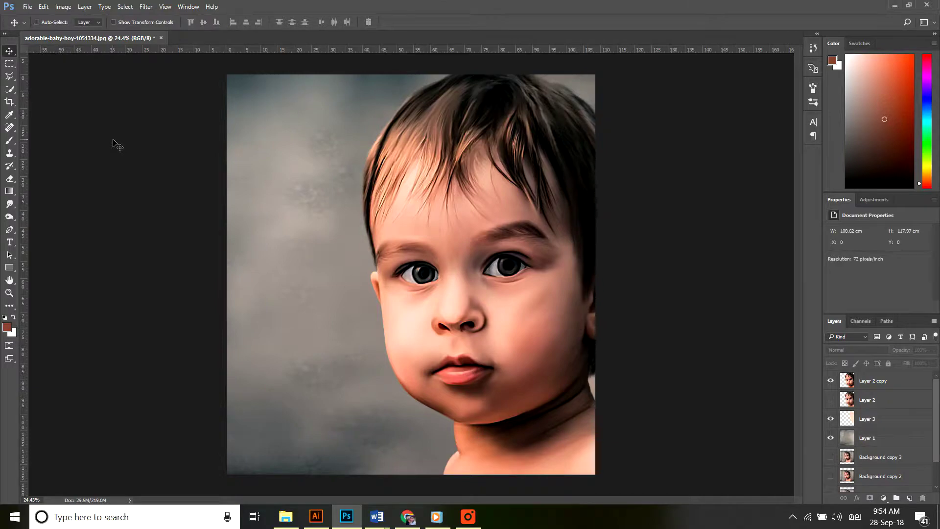